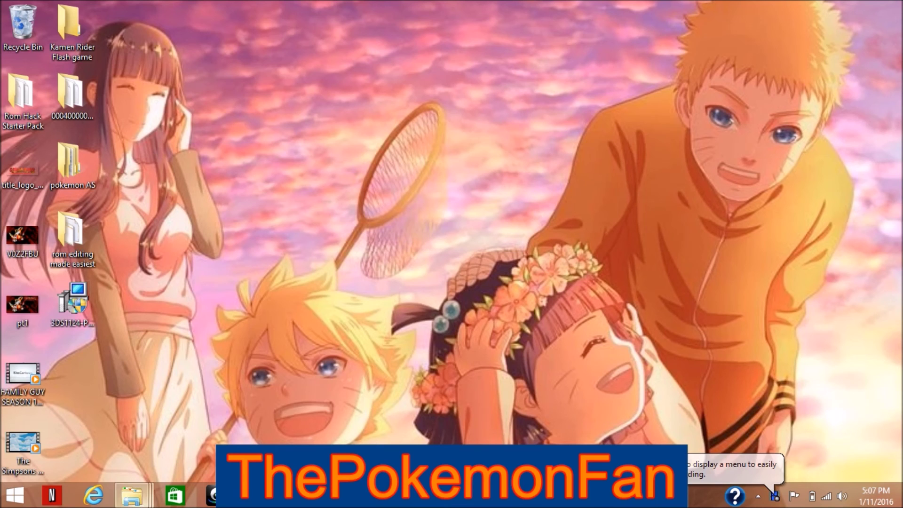
click(73, 102)
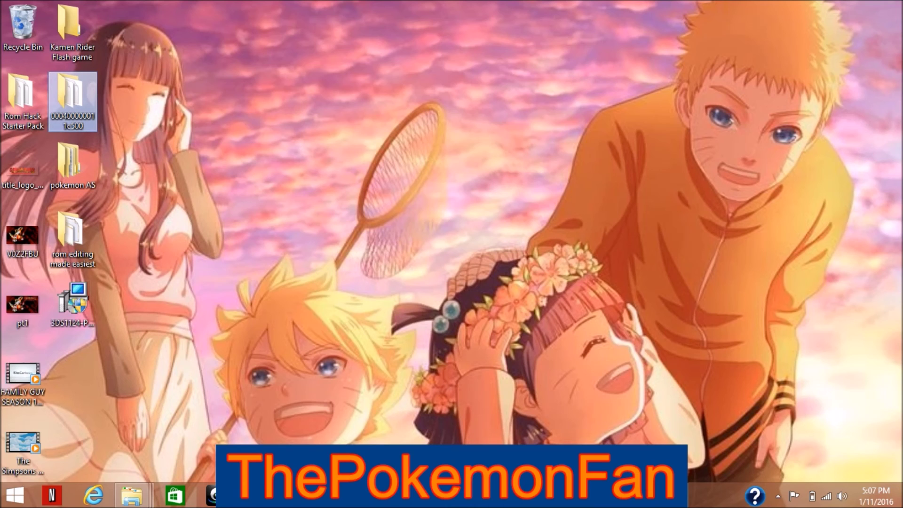
key(Return)
key(ctrl+a)
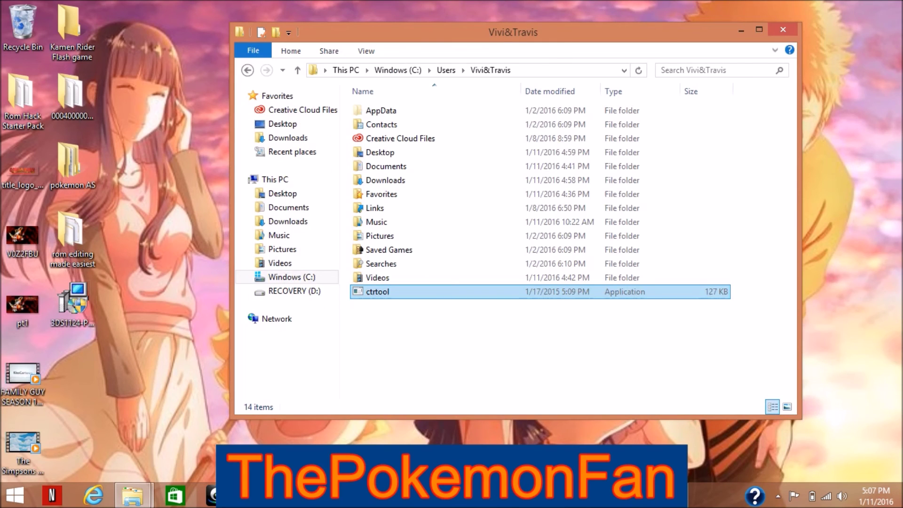
click(380, 152)
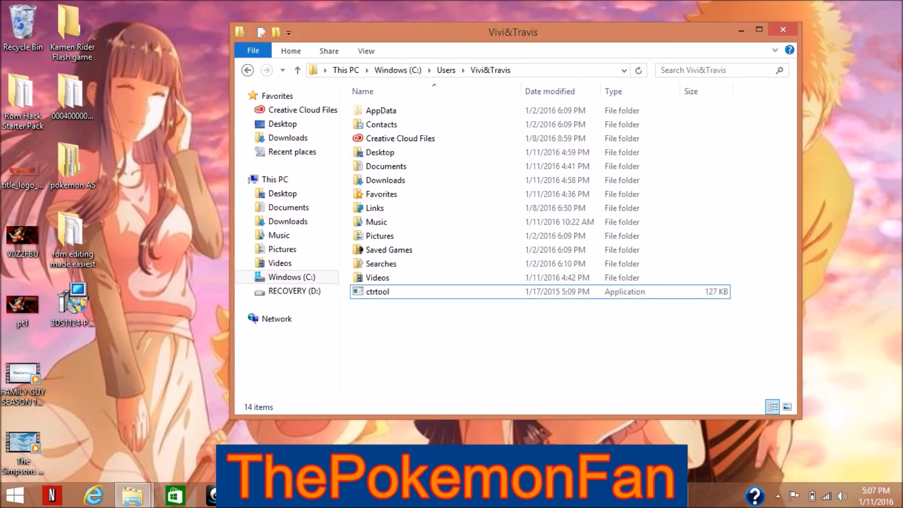
right_click(418, 144)
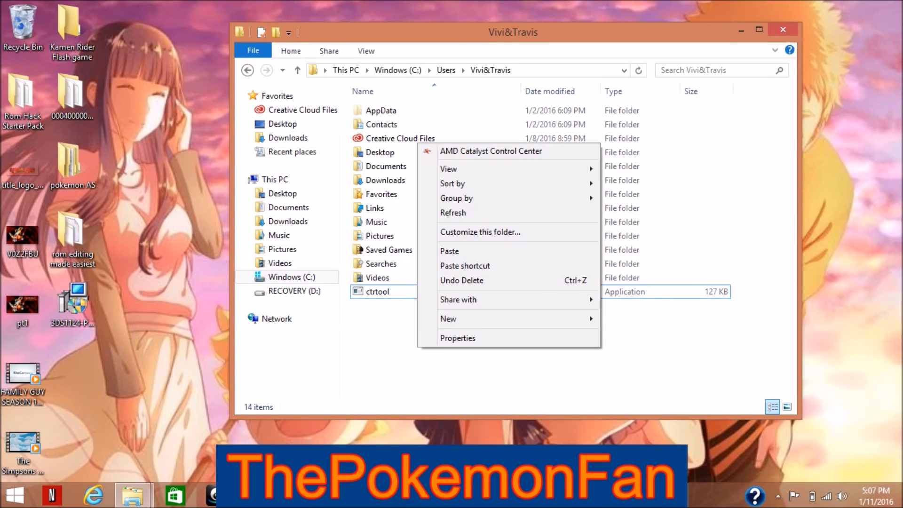
key(Escape)
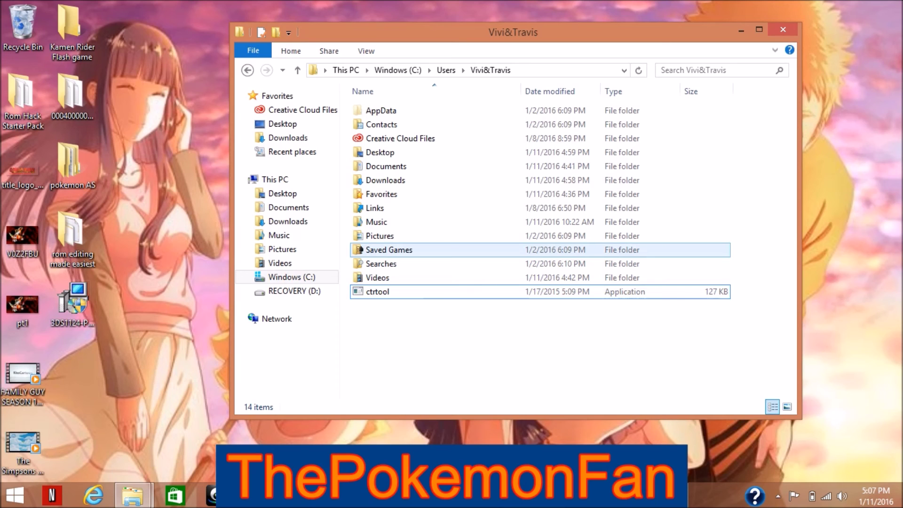
key(ctrl+v)
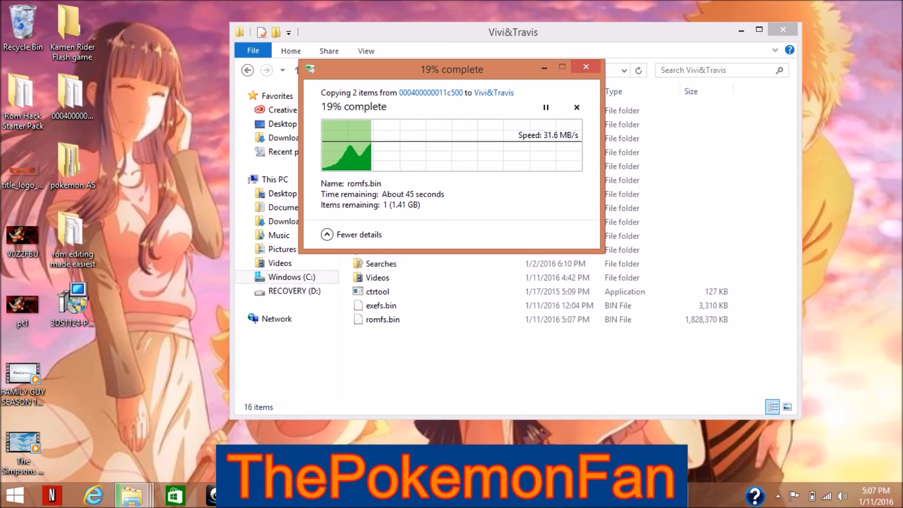
key(Escape)
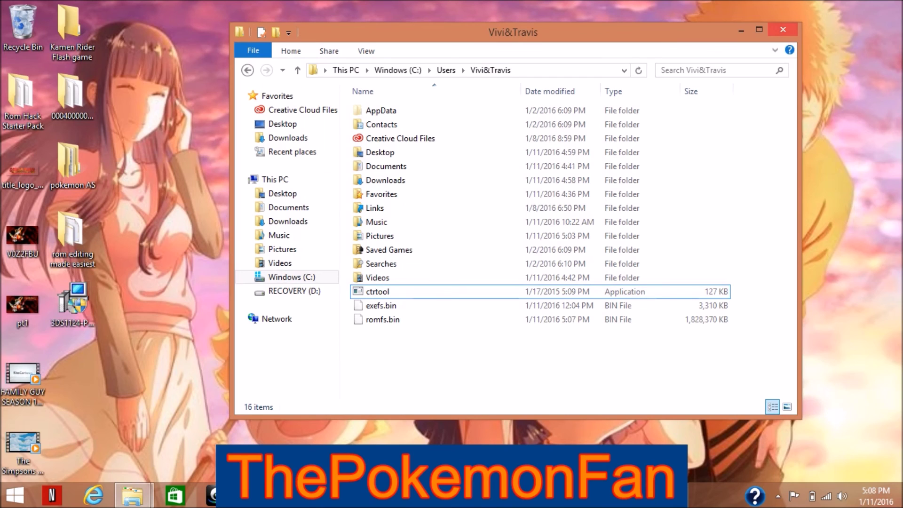
key(alt+F4)
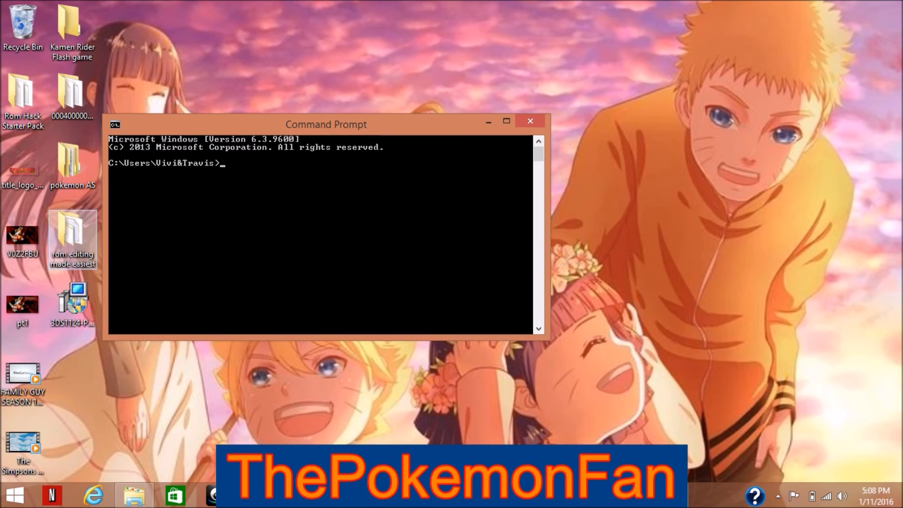
- Review the ctrtool romfs and exefs extraction commands in the CMD Codes text file and close the Command Prompt
click(22, 101)
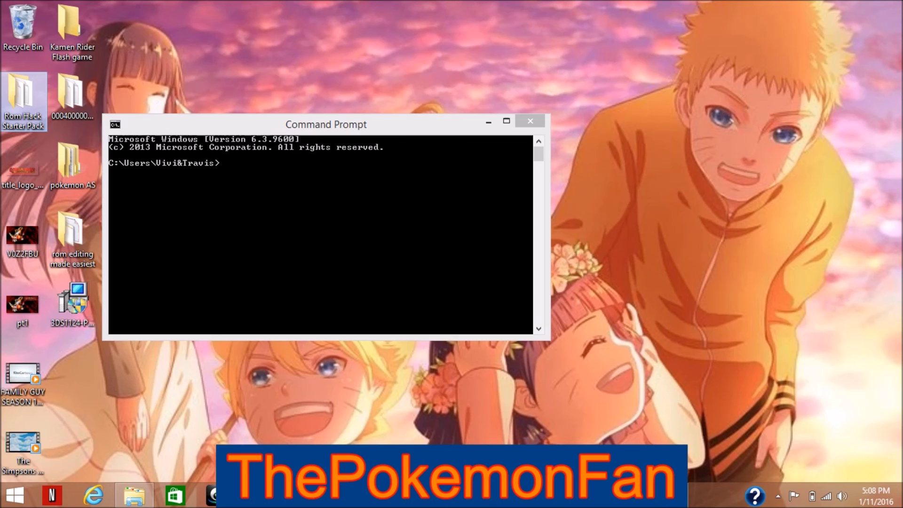
key(alt+Tab)
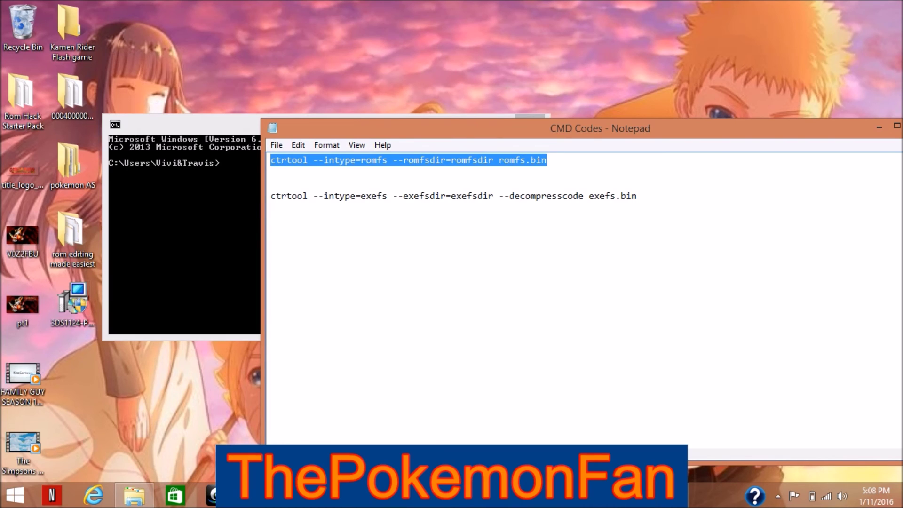
drag(471, 128, 403, 134)
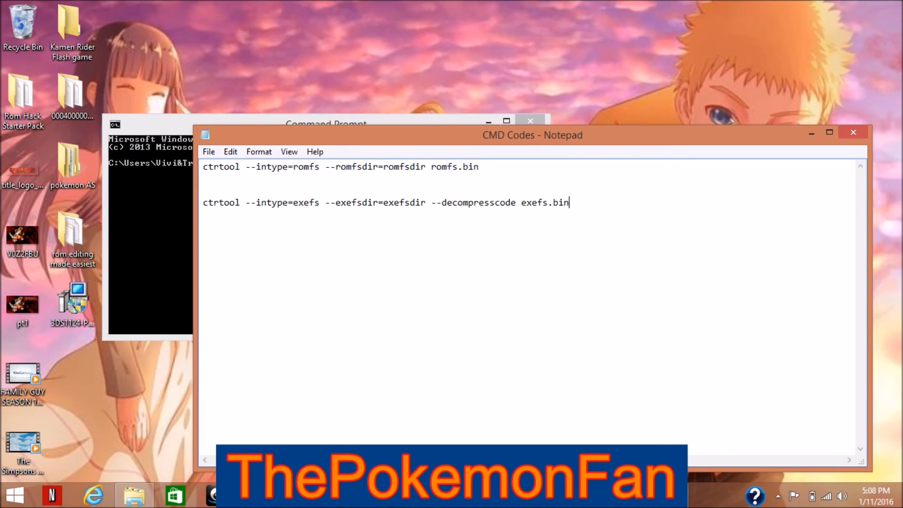
drag(569, 202, 203, 190)
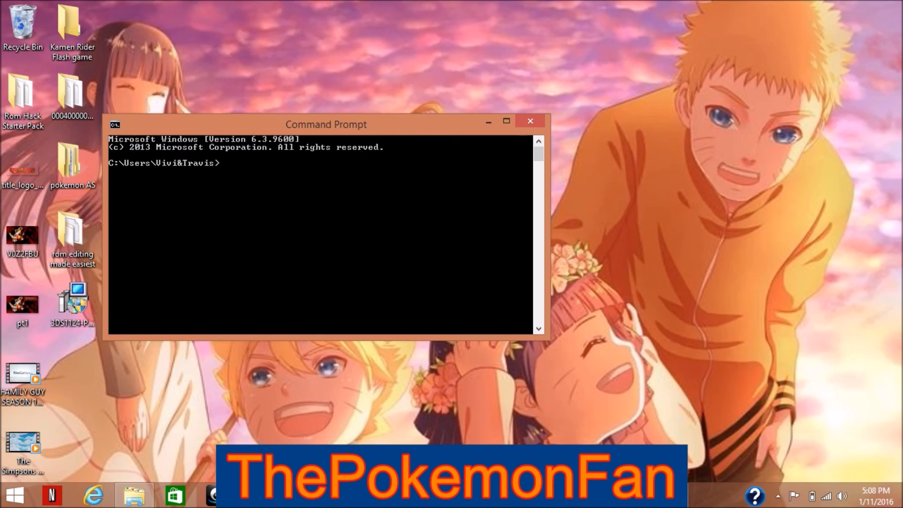
key(super+c)
key(Escape)
key(alt+F4)
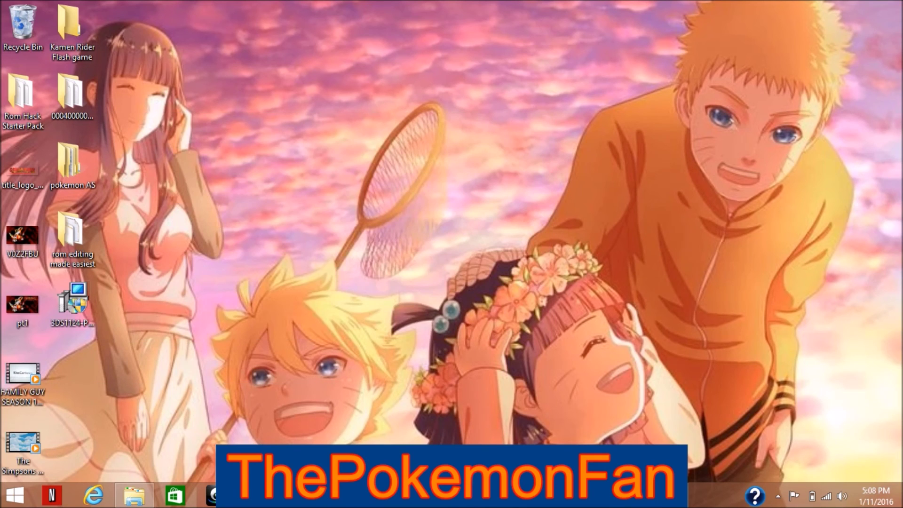
- Open the pokemon AS desktop folder and examine its romfsdir and exe subfolders, including the BIN files inside exe
click(72, 165)
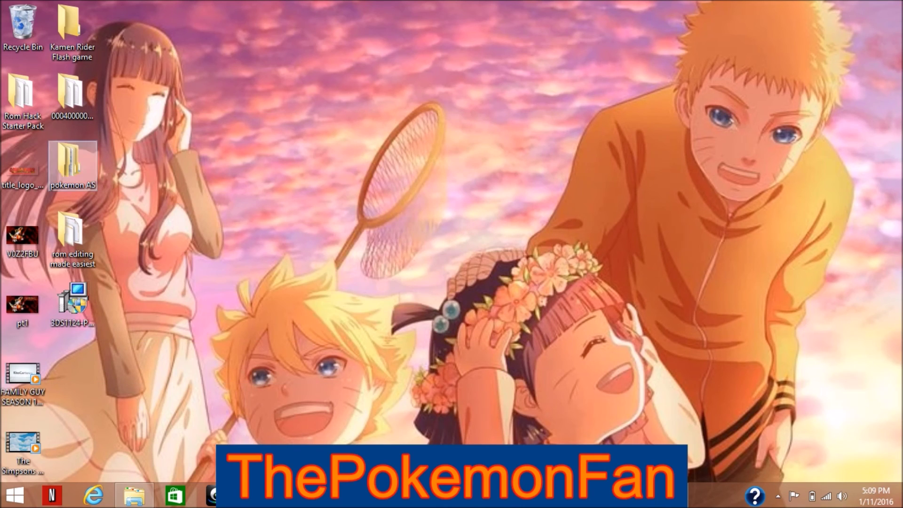
key(Return)
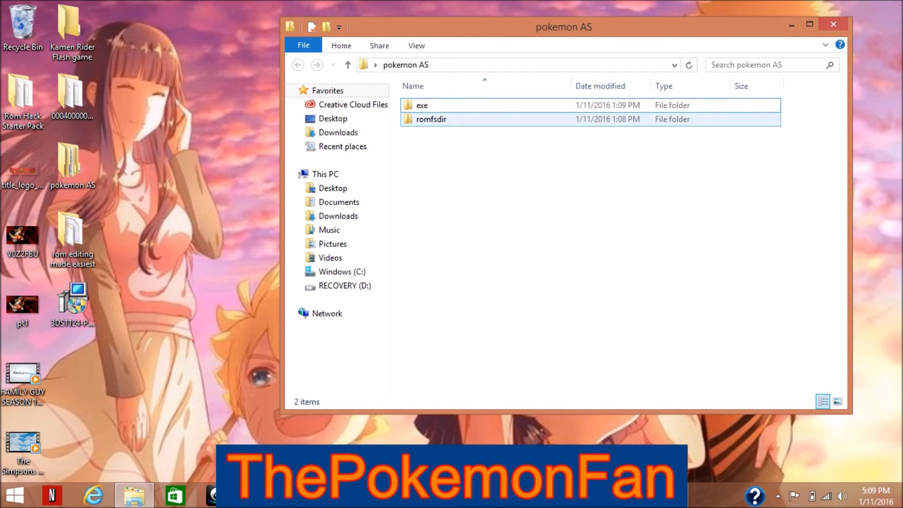
mouse_move(442, 124)
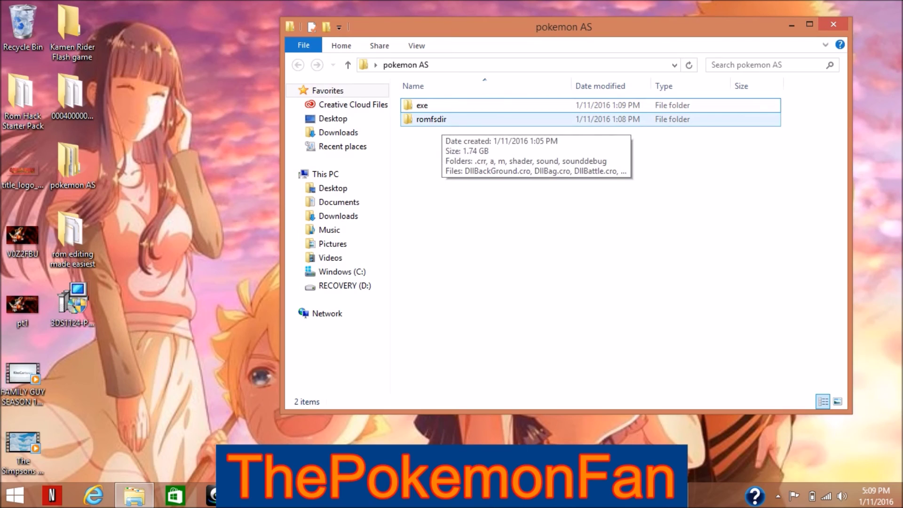
click(422, 105)
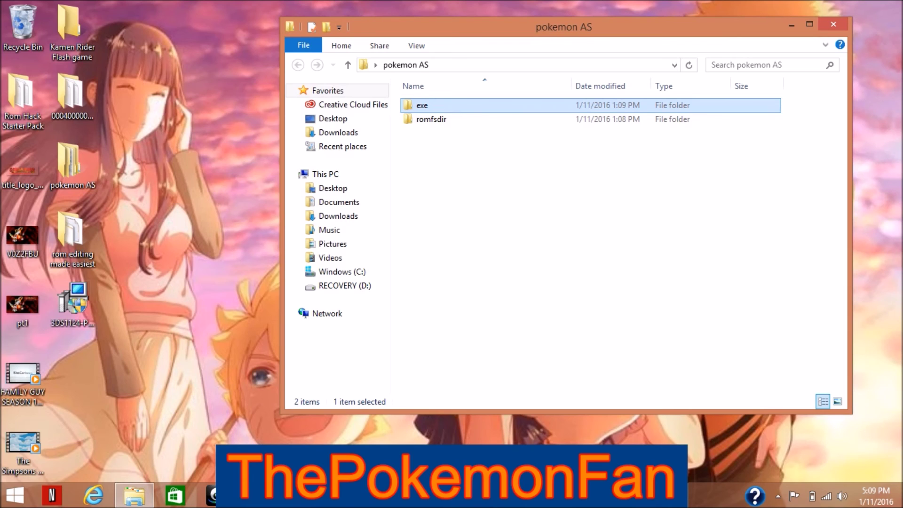
key(F2)
key(Return)
key(Return)
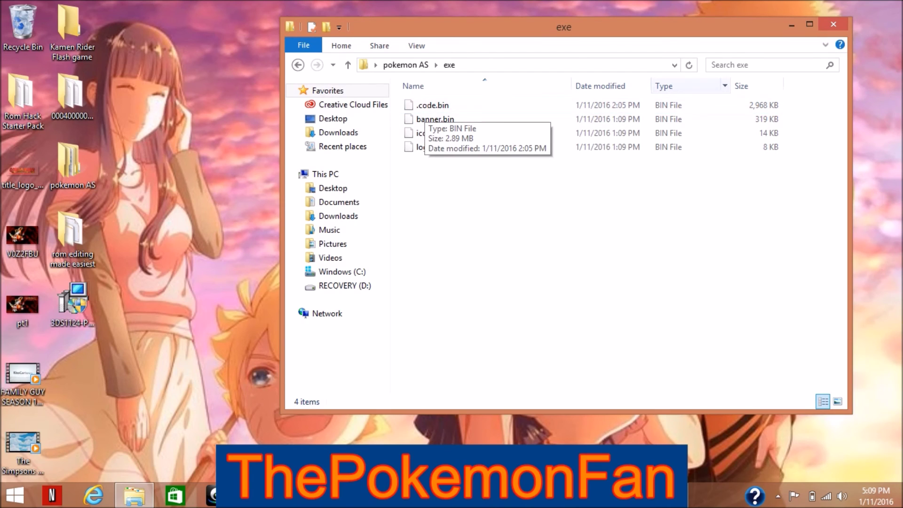
key(super+d)
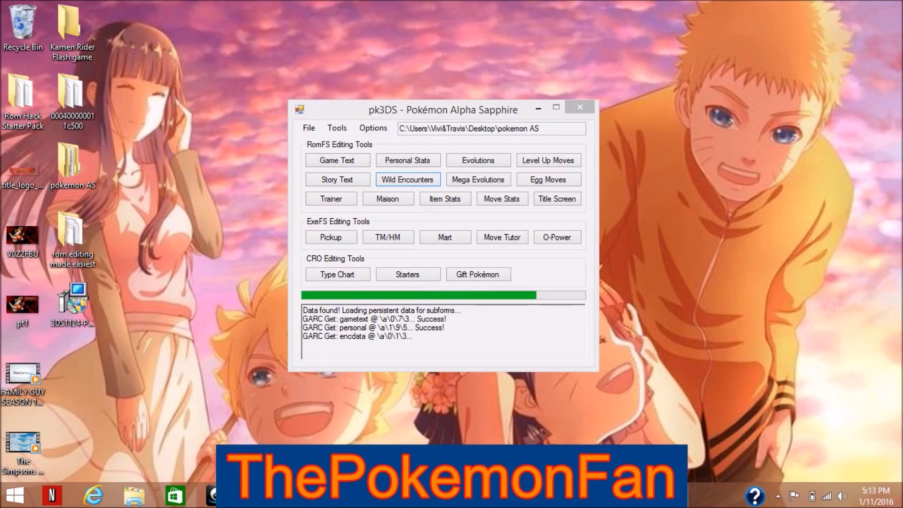
- Close the crashed pk3DS program from its error dialog
drag(443, 110, 438, 95)
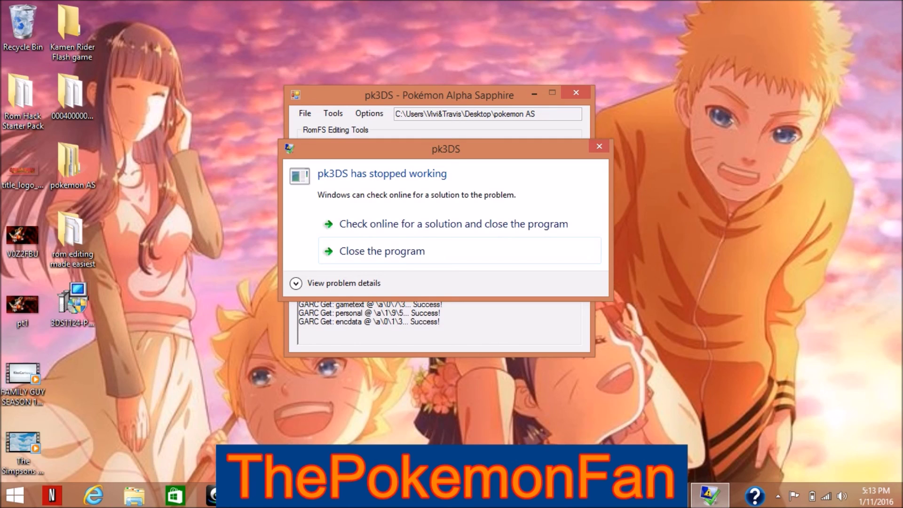
key(Return)
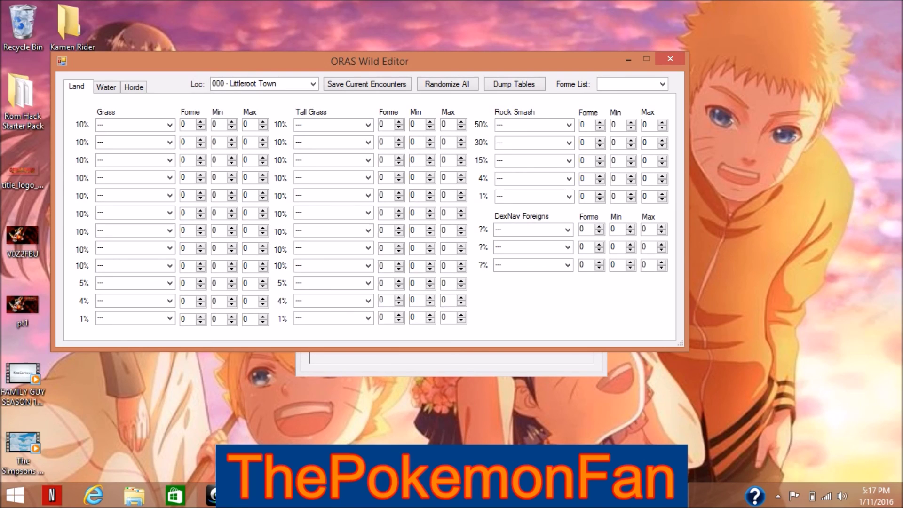
- Load the wild encounters for location 046 - Route 119
click(258, 84)
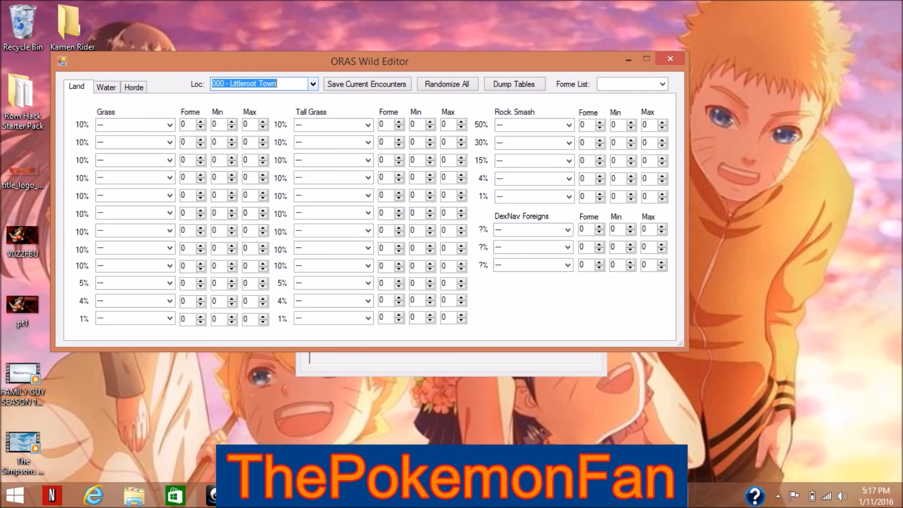
text(rou)
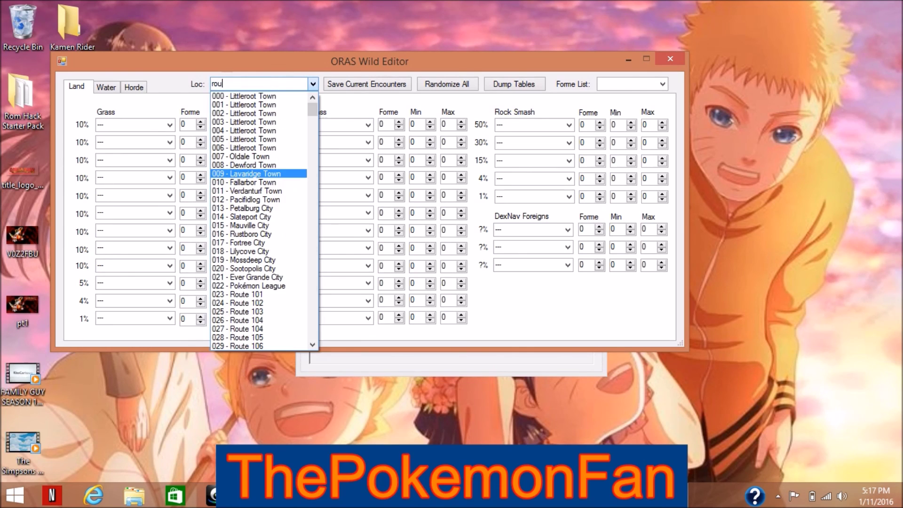
scroll(263, 222, down, 18)
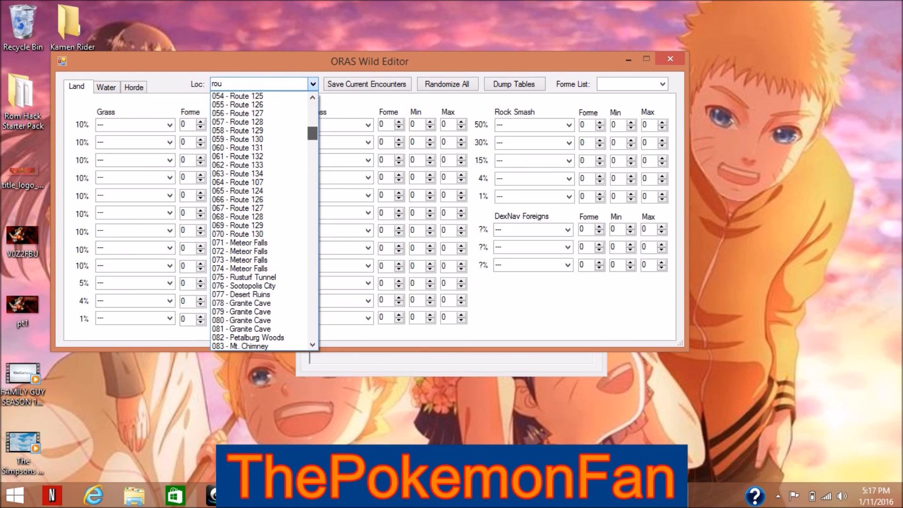
scroll(263, 222, up, 1)
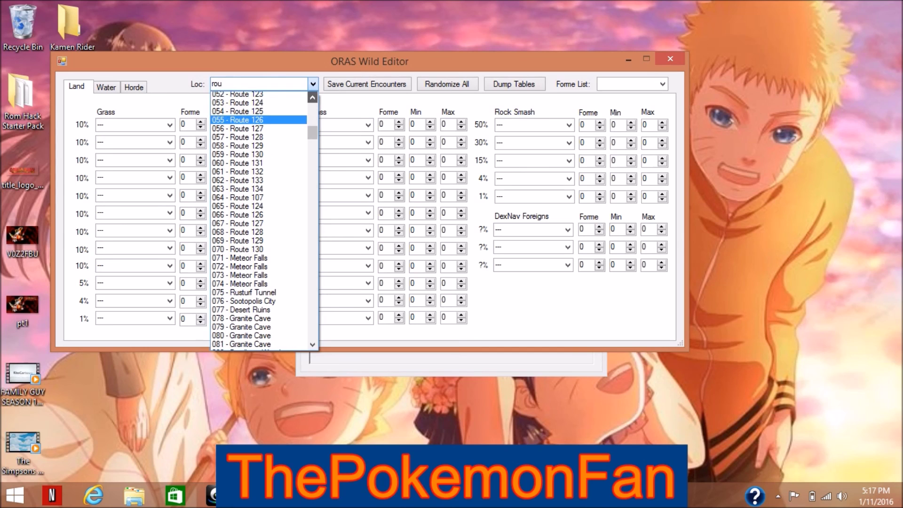
scroll(263, 221, up, 1)
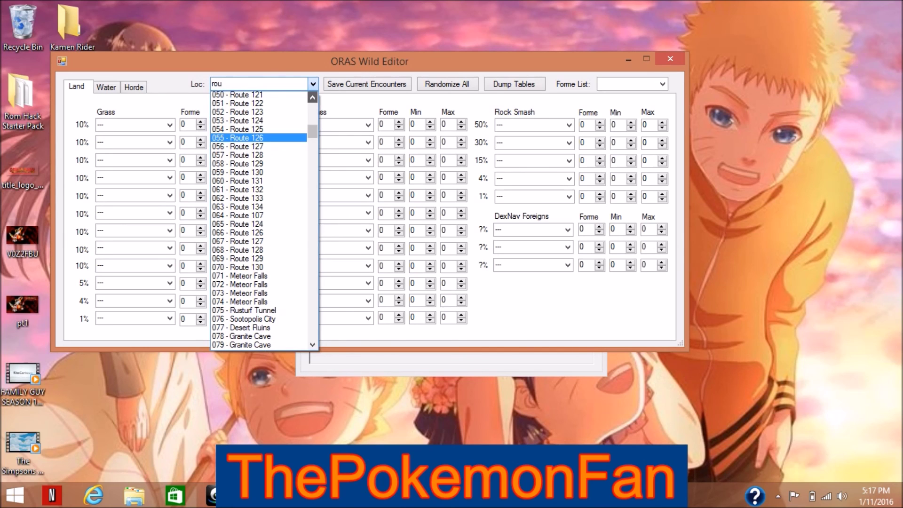
scroll(264, 221, up, 2)
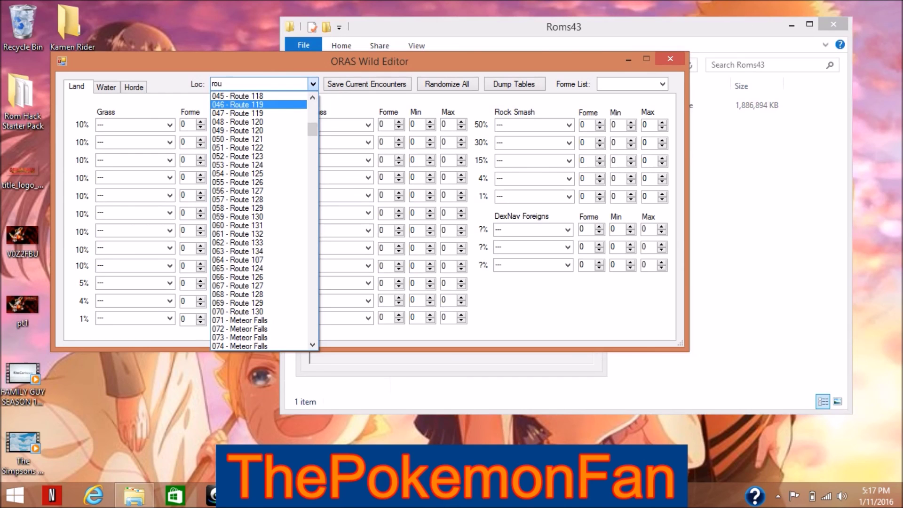
key(Return)
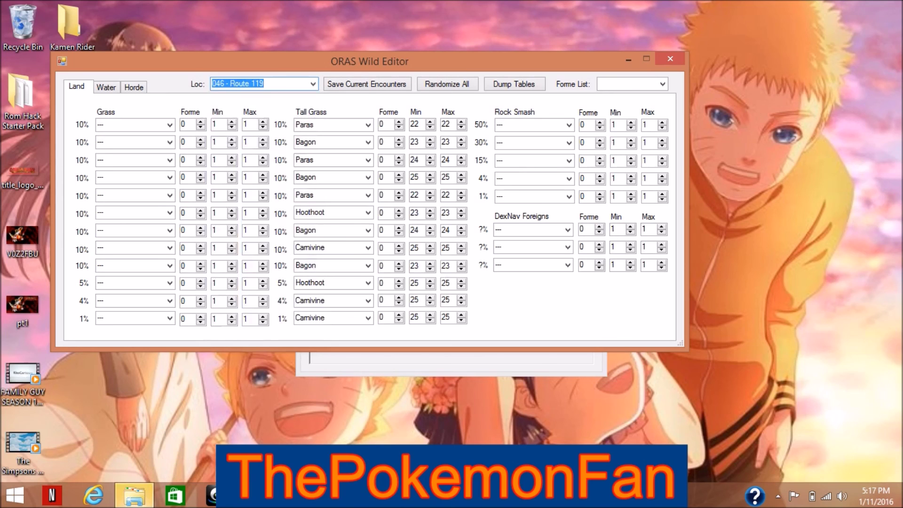
- Set Route 119's Super Rod water encounters to Zygarde at 60%, Darkrai at 35% and Yveltal at 5%
click(106, 86)
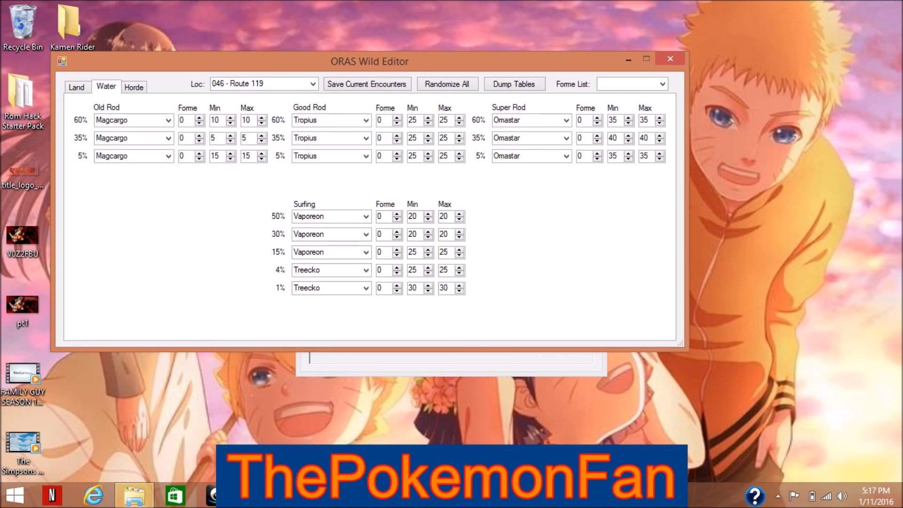
click(529, 120)
text(Zygarde)
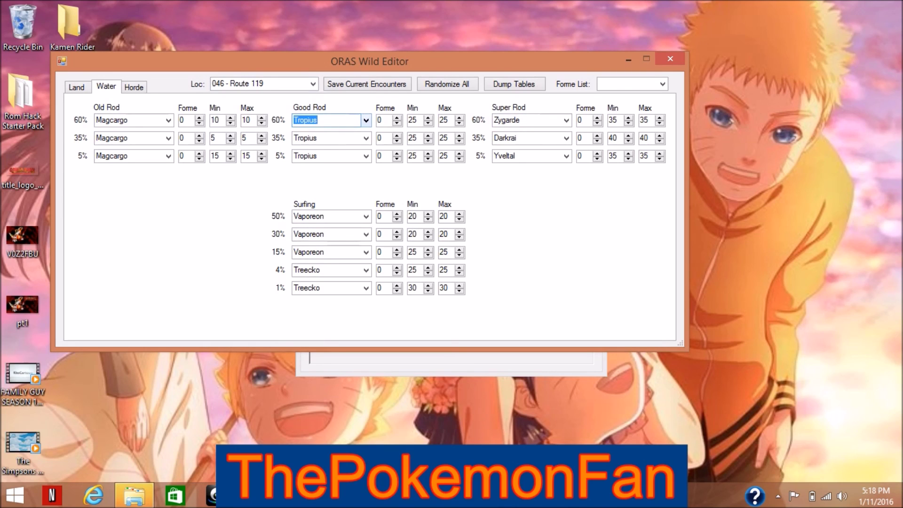
- Set Route 119's Good Rod encounters to Xerneas at 60%, Mew at 35% and Meloetta at 5%
click(366, 138)
click(324, 138)
text(me)
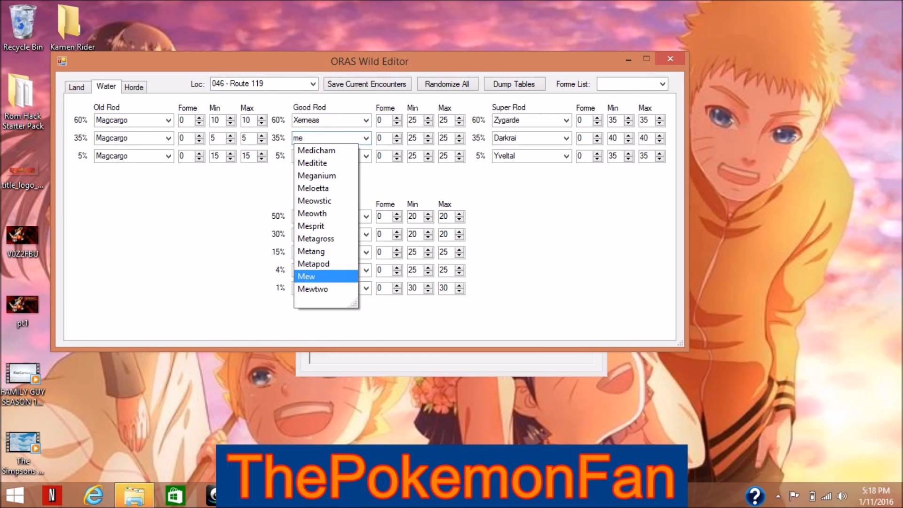
key(Return)
key(Tab)
text(m)
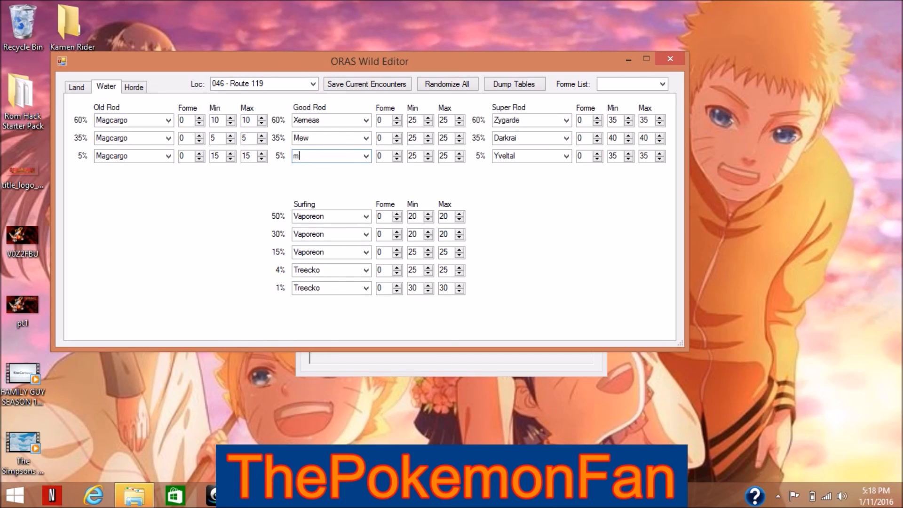
text(e)
key(Up)
key(Return)
- Set Route 119's Old Rod encounters to Pikachu at 60% and Floette with forme 5 at 35%
click(112, 120)
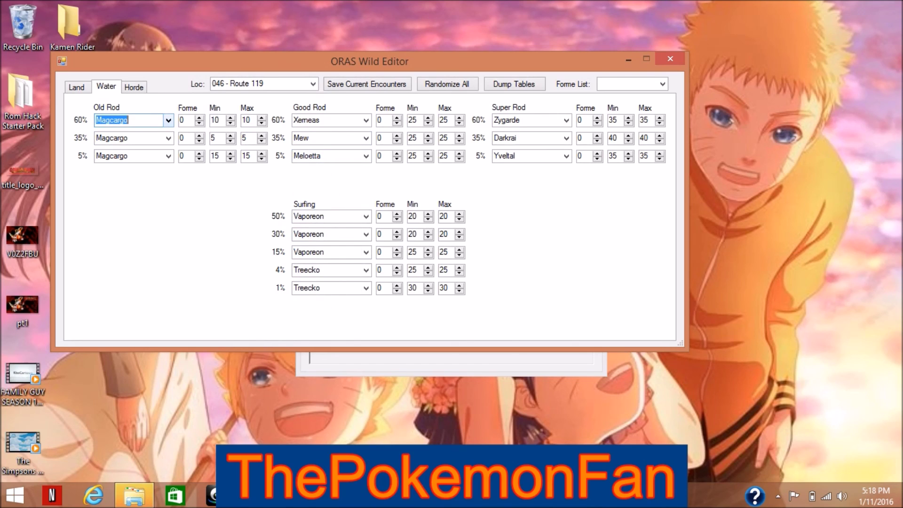
text(pi)
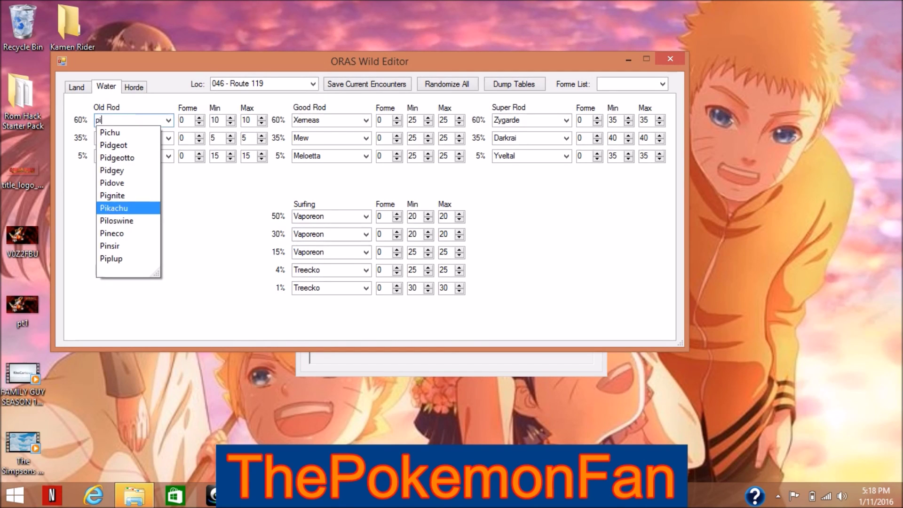
key(Tab)
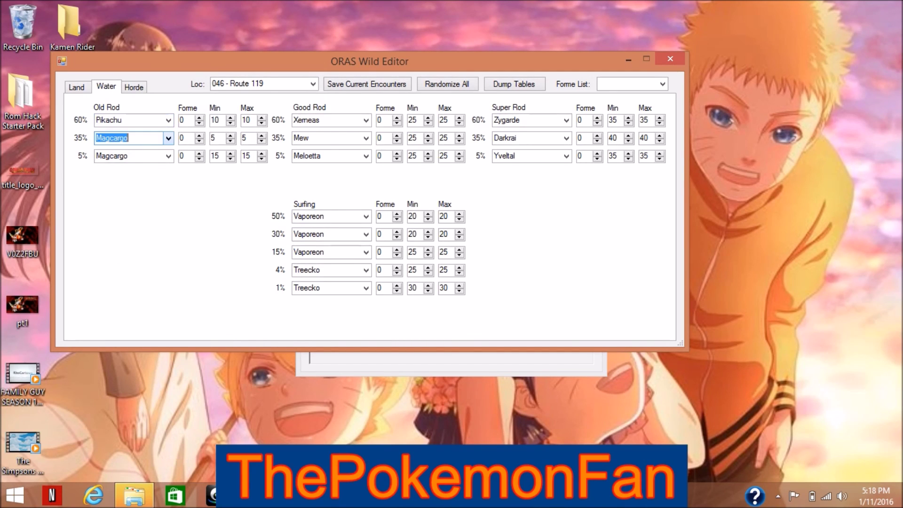
key(alt+Down)
scroll(130, 275, down, 20)
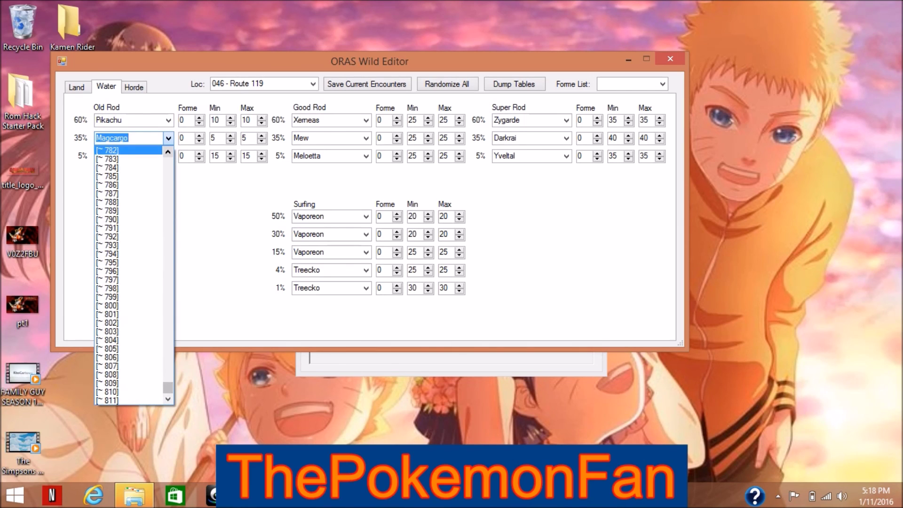
text(flo)
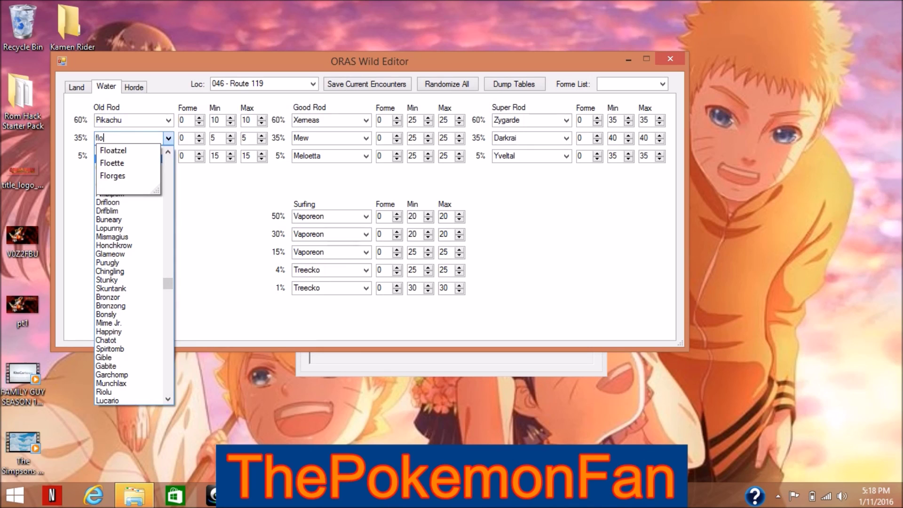
key(Return)
text(fl)
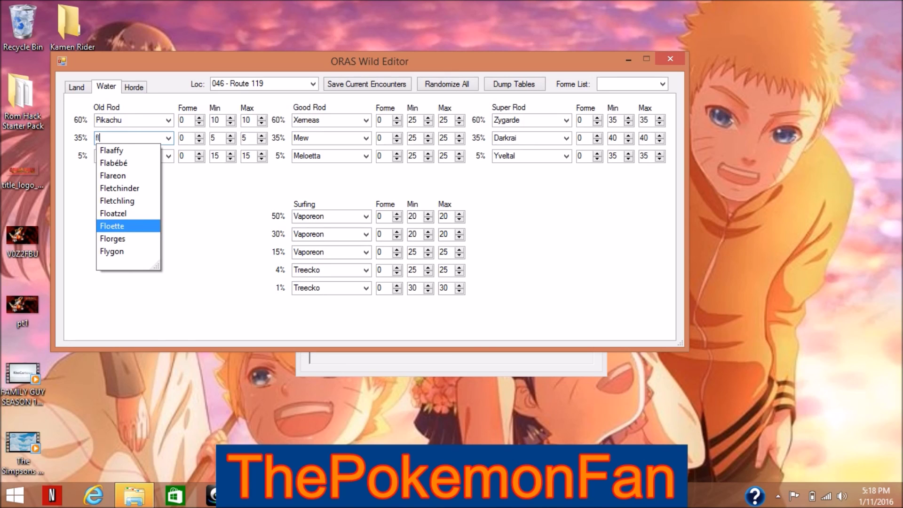
click(112, 226)
click(199, 135)
click(199, 136)
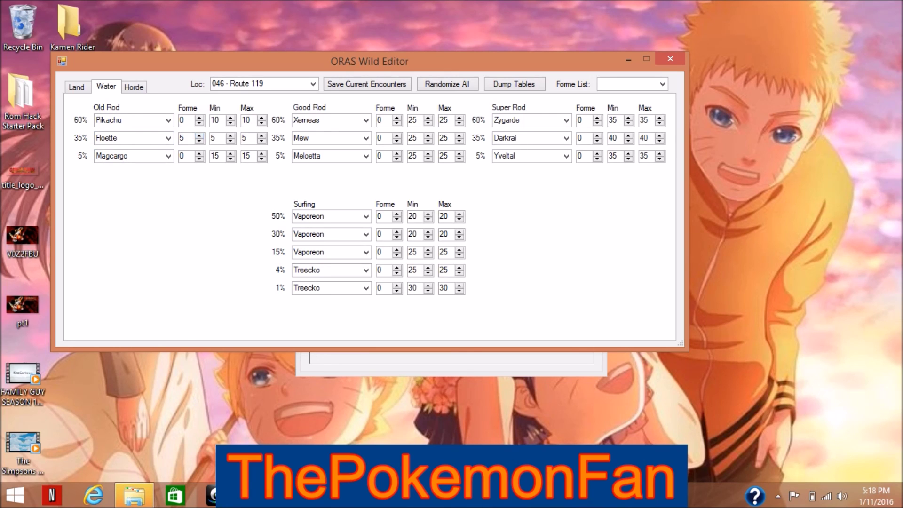
- Set Route 119's 5% Old Rod encounter to Celebi and save the current encounters
click(168, 155)
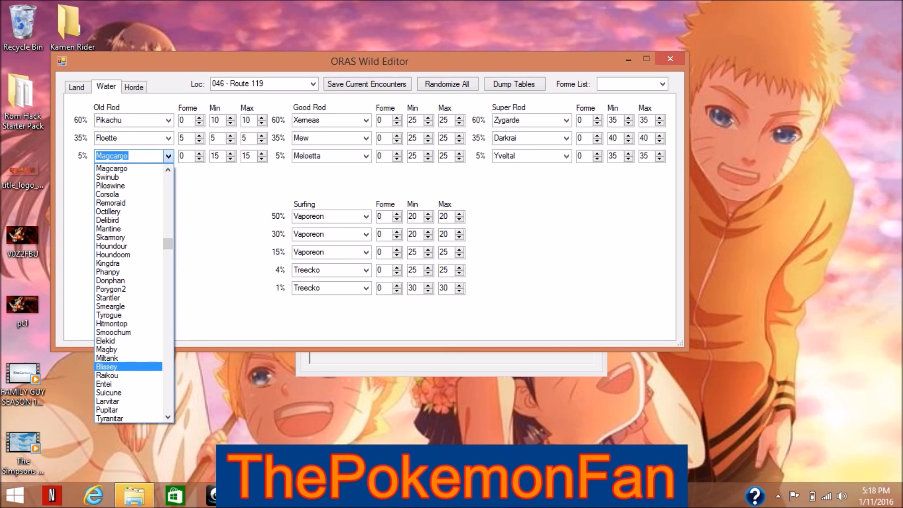
key(Down)
key(Down)
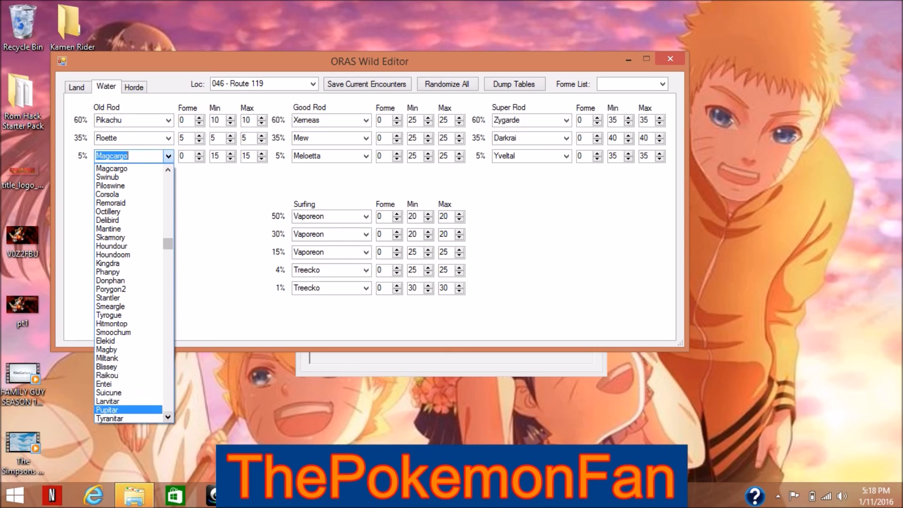
scroll(128, 293, down, 1)
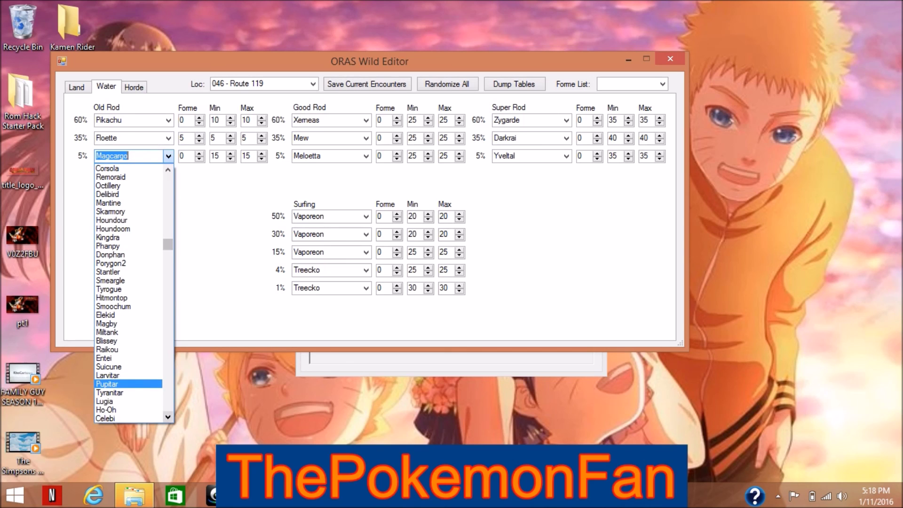
click(106, 418)
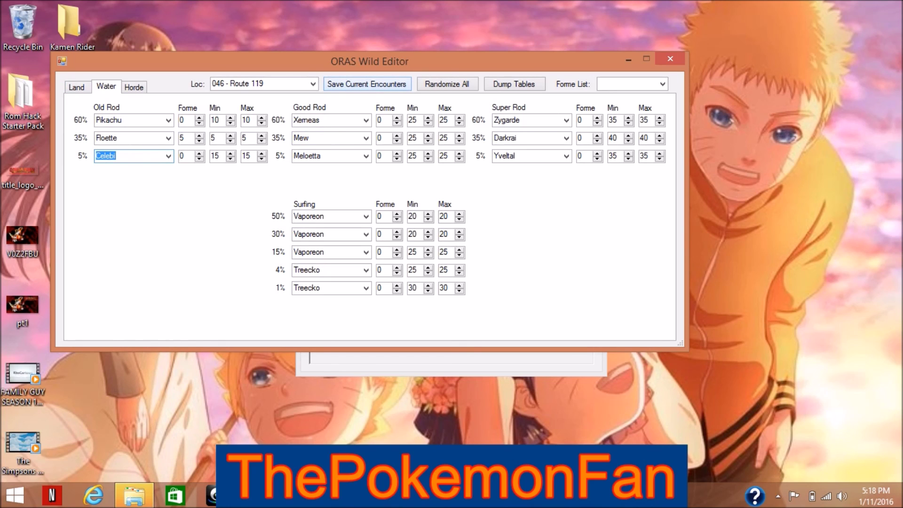
click(367, 84)
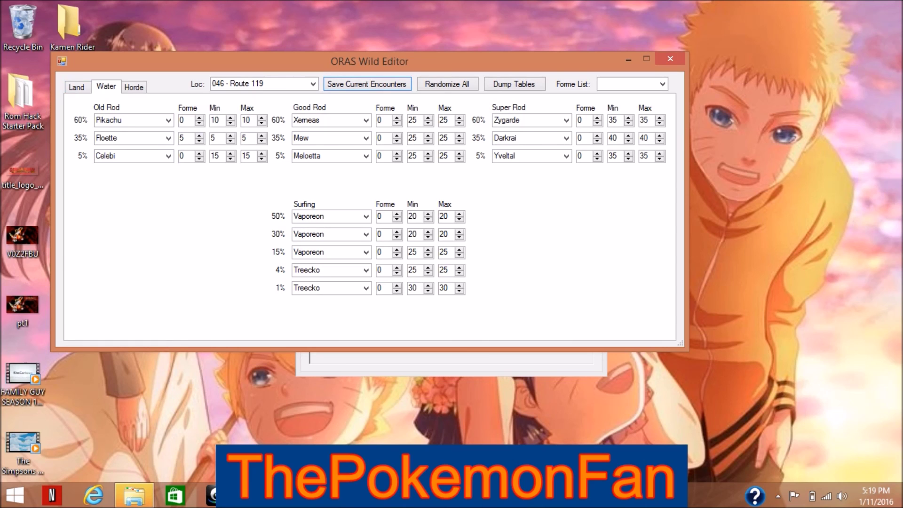
- Set the first 10% Tall Grass encounter among Route 119's land encounters to Volcanion
click(77, 86)
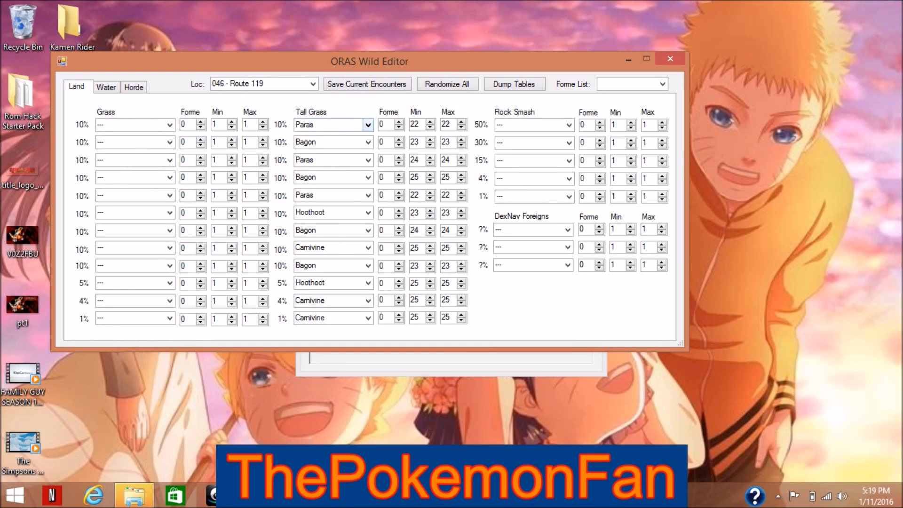
click(368, 125)
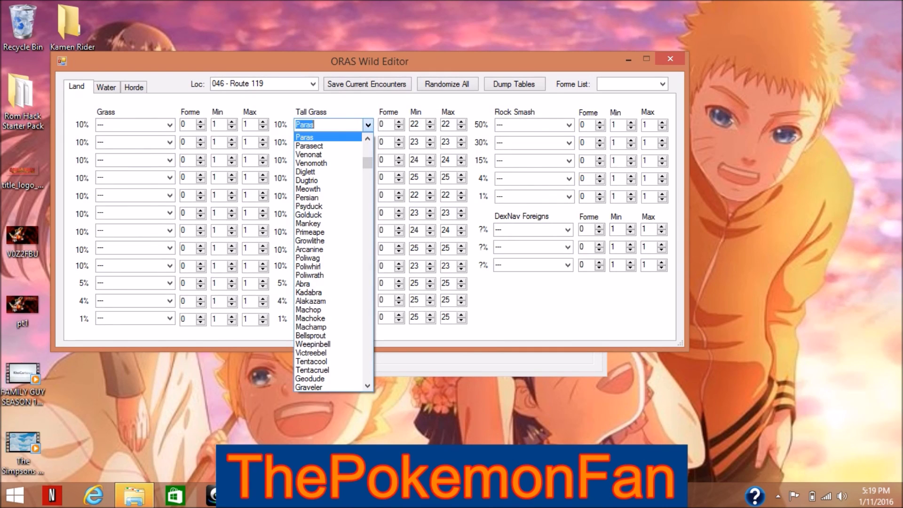
text(v)
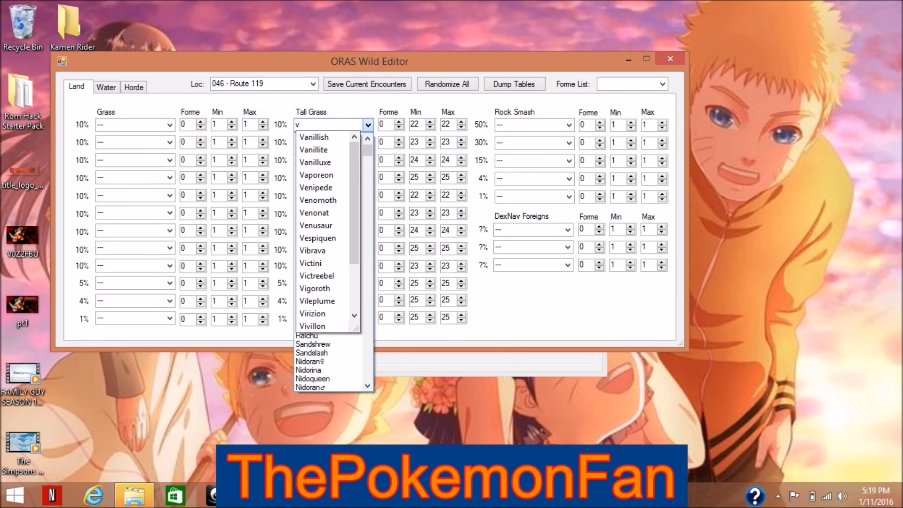
text(olt)
key(Return)
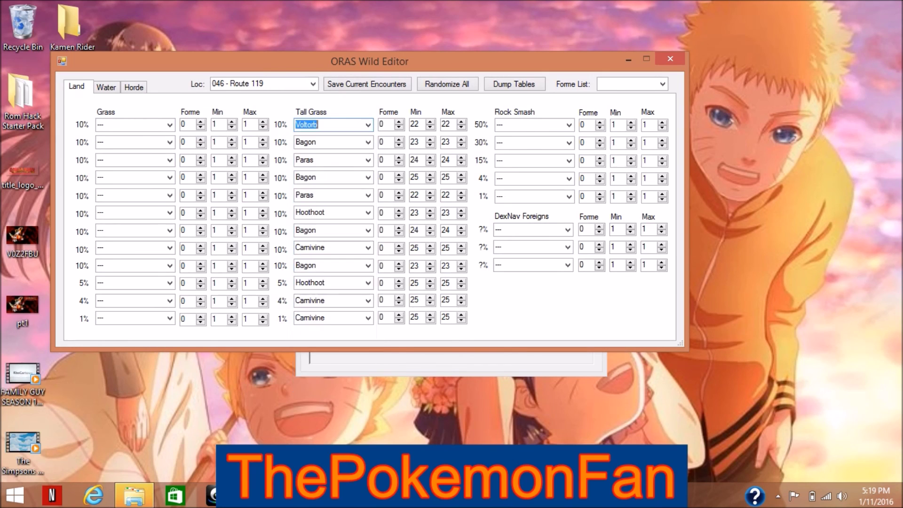
text(v)
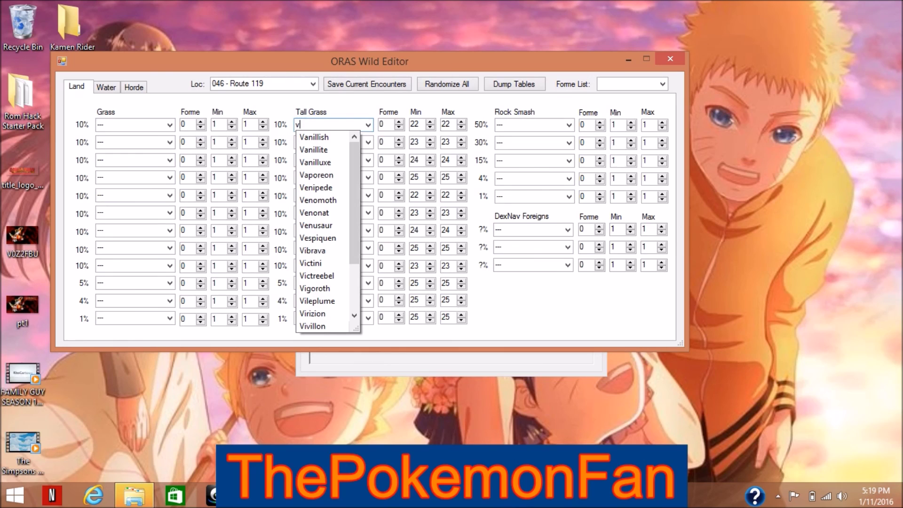
text(olc)
key(Return)
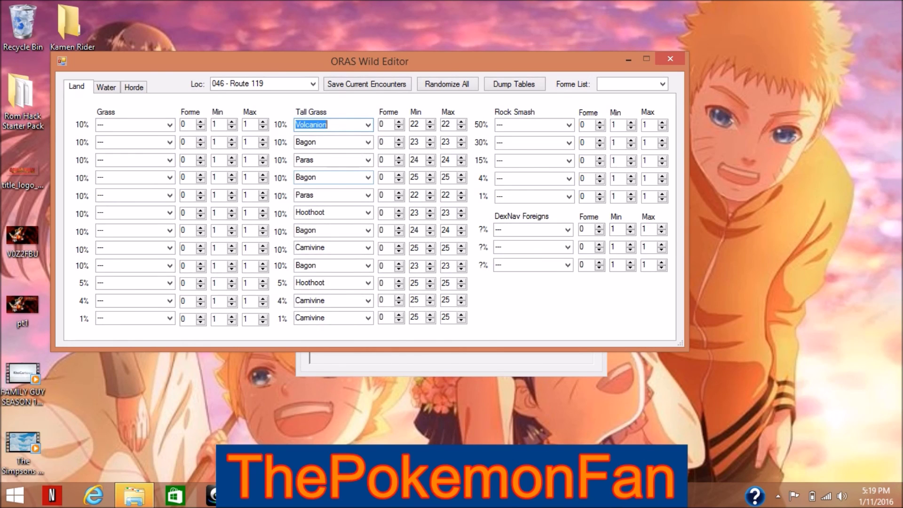
- Save the current Route 119 encounters and close the wild encounter editor
click(366, 83)
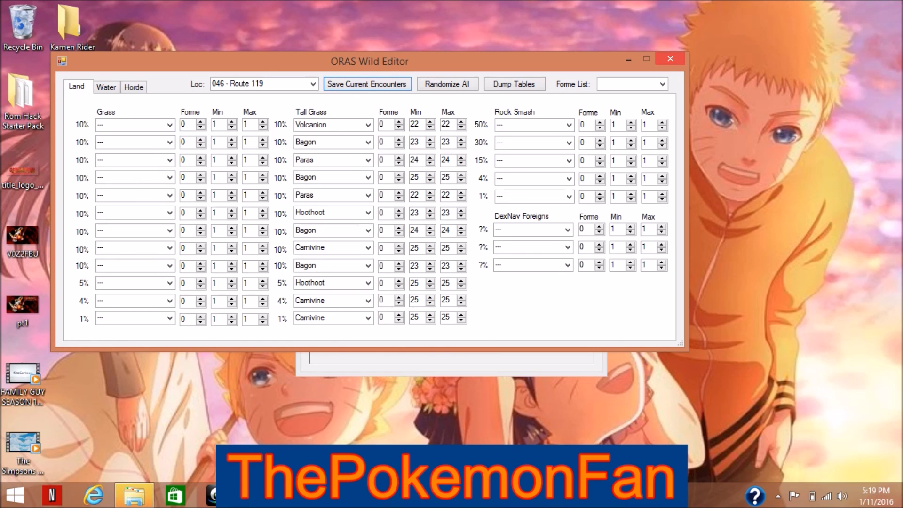
key(alt+F4)
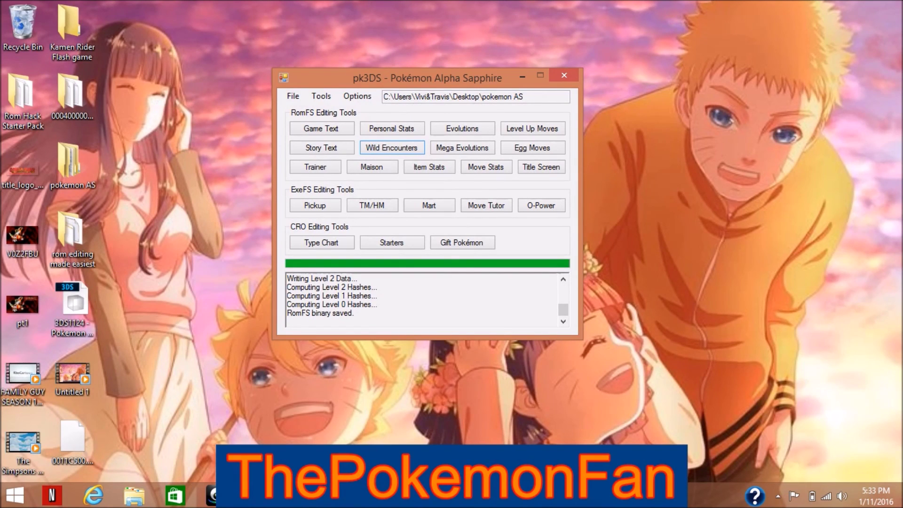
- Move the rebuilt 0011C500.romfs file to a free spot on the desktop beside the other icons
drag(195, 150, 172, 96)
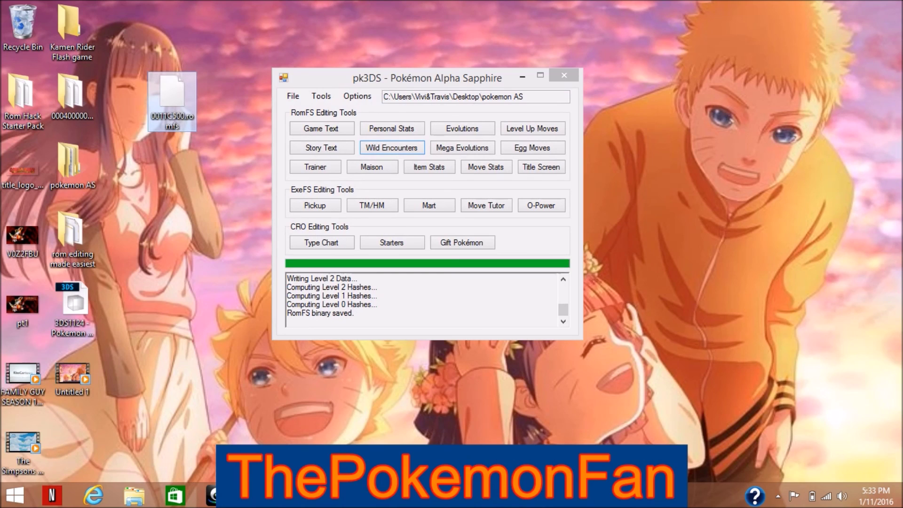
key(alt+Tab)
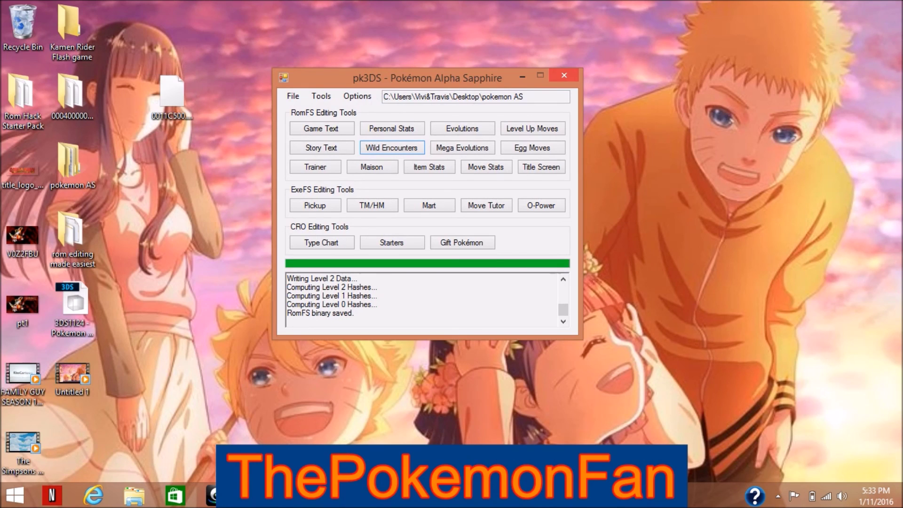
- Look up the rebuild options offered for the game files, including RomFS and ExeFS
click(321, 96)
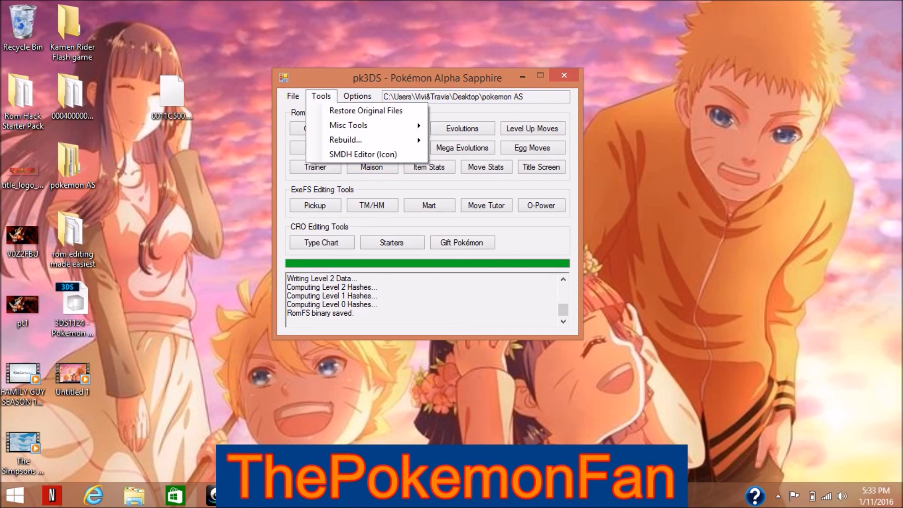
mouse_move(358, 140)
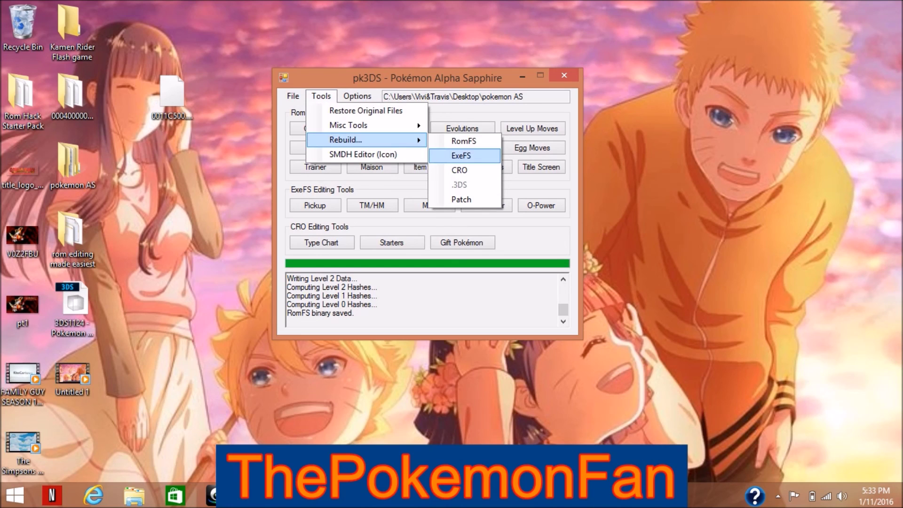
click(391, 147)
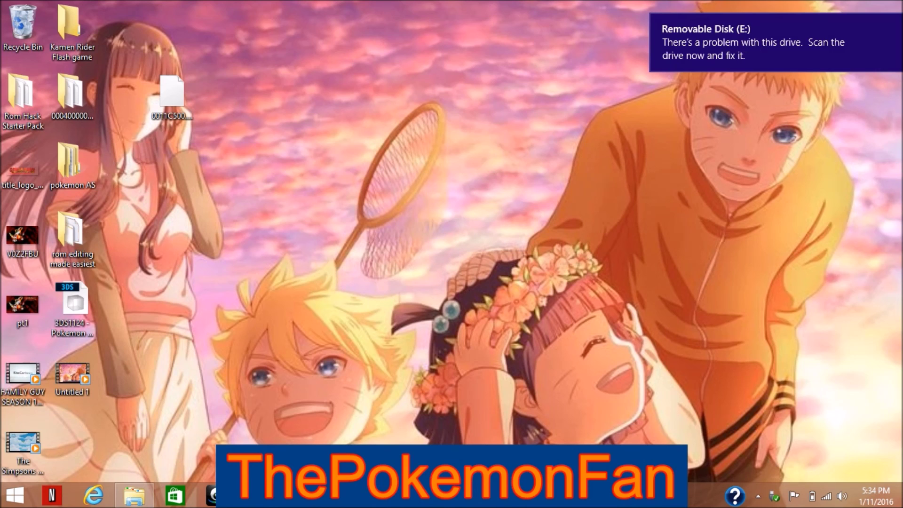
- Open Removable Disk (E:) in File Explorer and examine its folders and files
key(super+e)
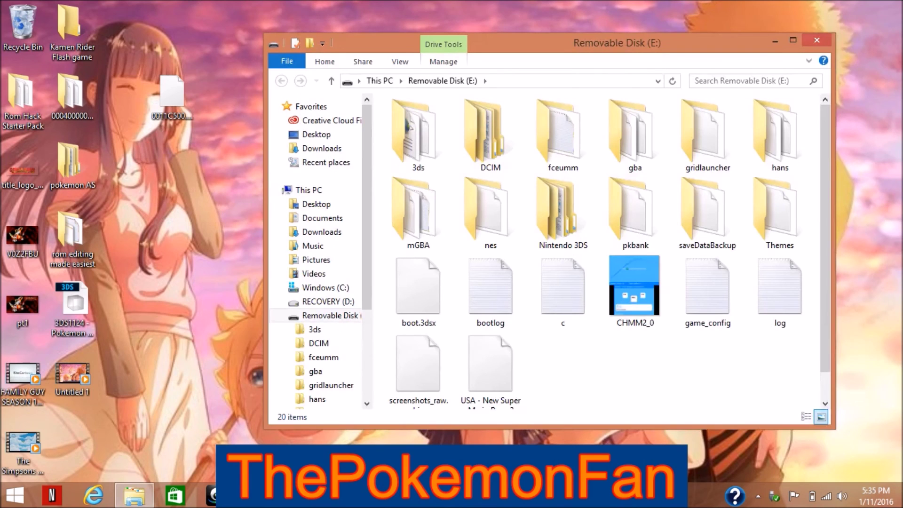
click(490, 134)
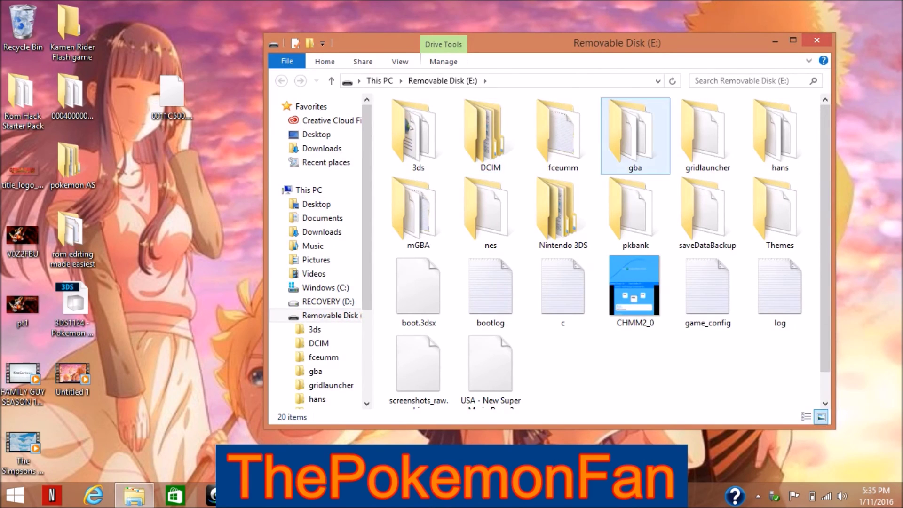
click(563, 292)
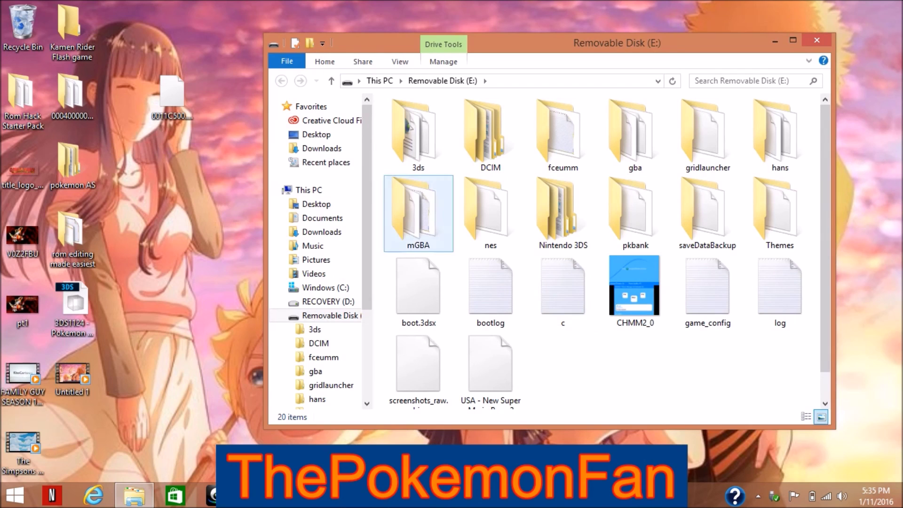
click(635, 292)
click(418, 135)
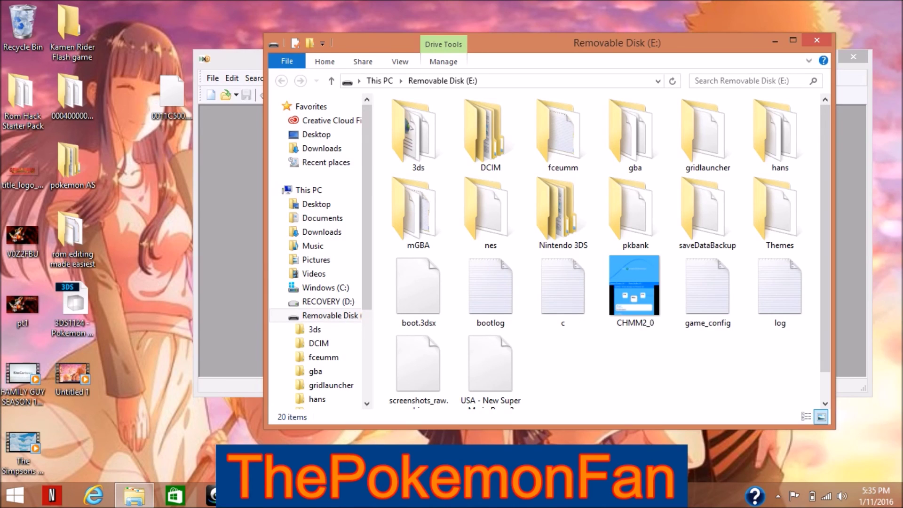
- Minimize the removable disk window, switch to HxD and open the desktop file 0011C500.romfs in it
click(775, 41)
drag(678, 62, 684, 82)
drag(172, 94, 145, 117)
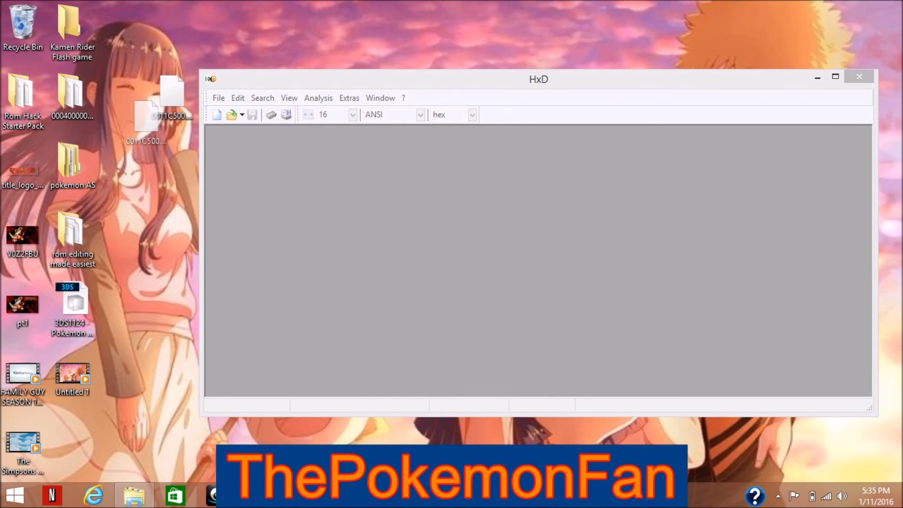
drag(146, 118, 291, 197)
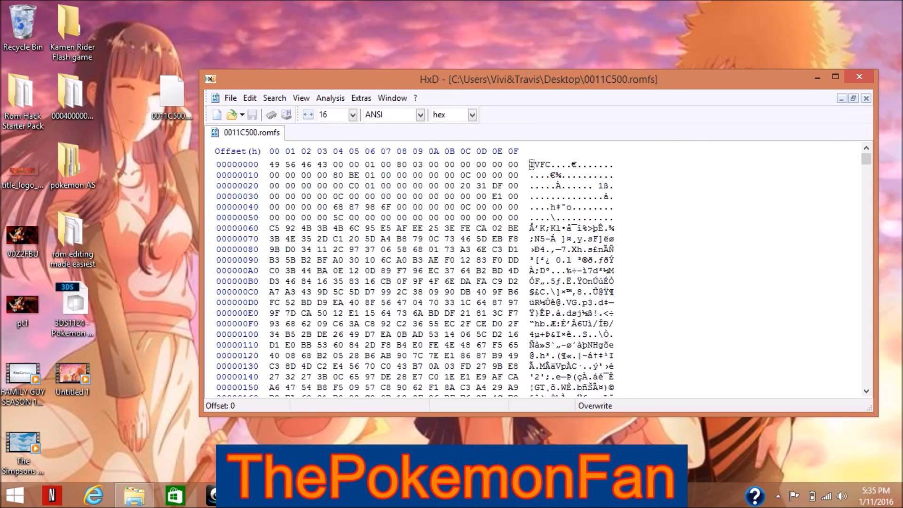
- Delete the block of bytes from offset 0 to FFF at the start of 0011C500.romfs, accepting the file-size change
drag(270, 164, 519, 335)
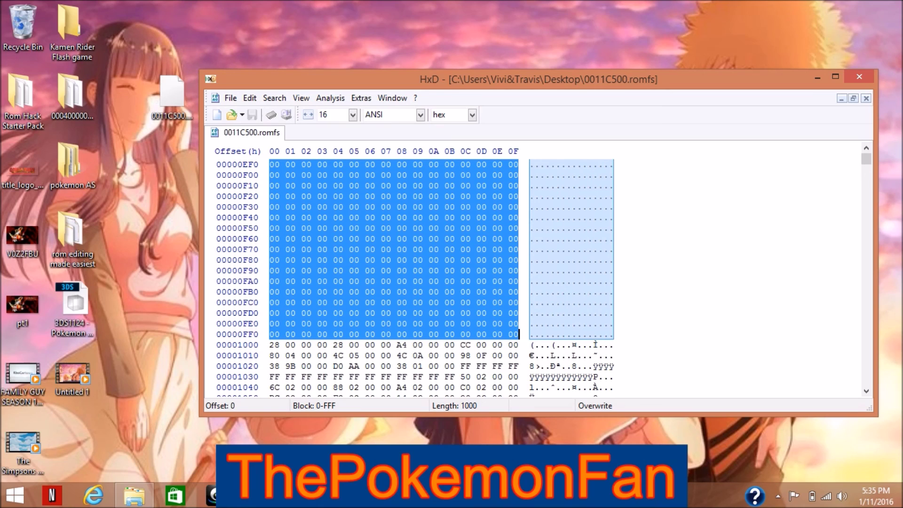
right_click(291, 320)
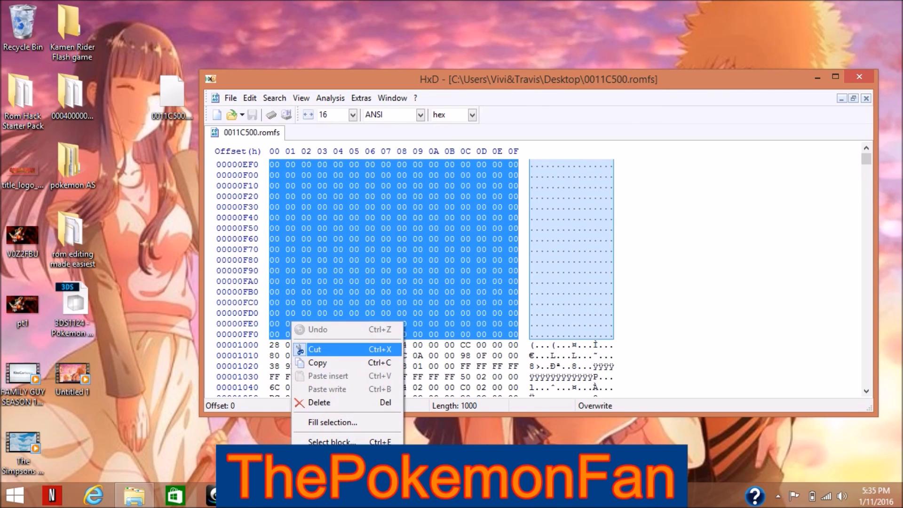
key(Escape)
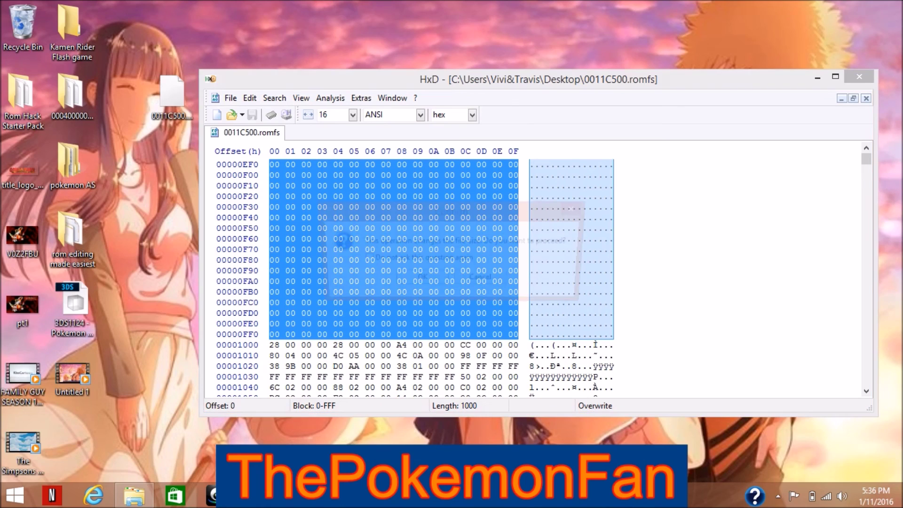
key(Delete)
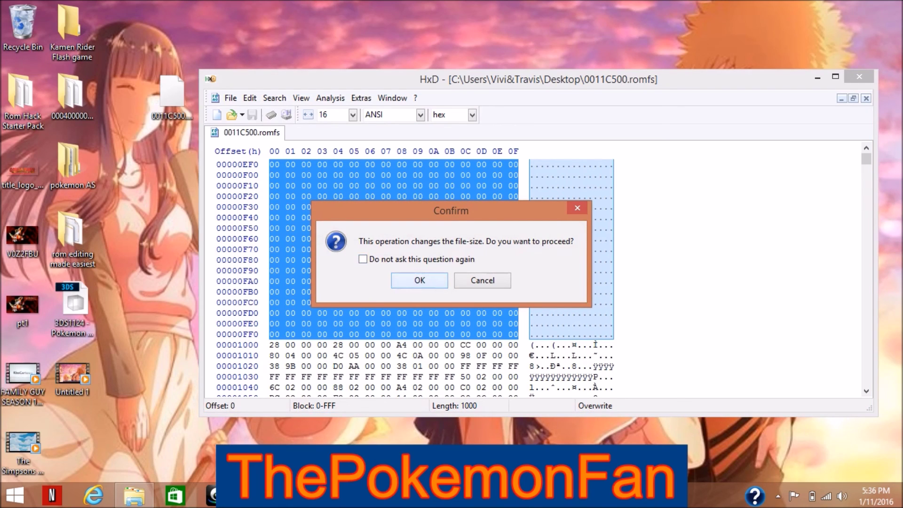
key(Return)
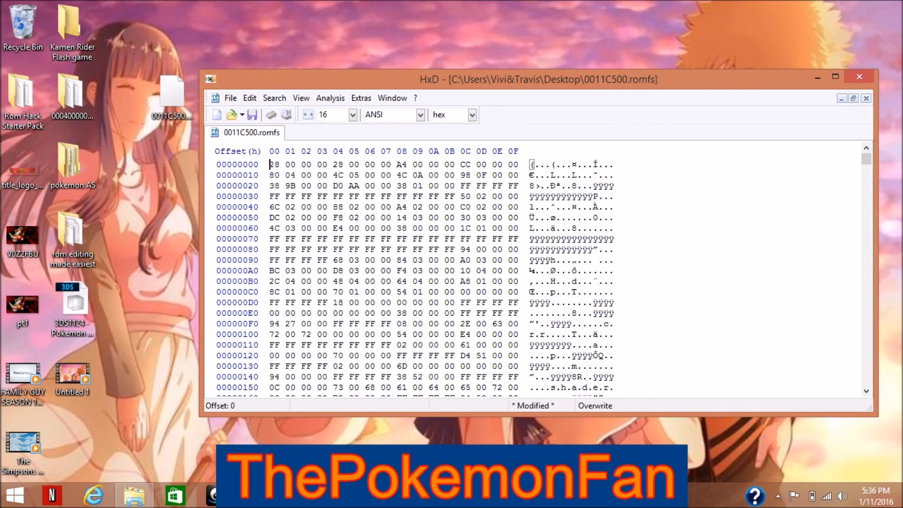
- Save the modified 0011C500.romfs under its existing name
click(249, 98)
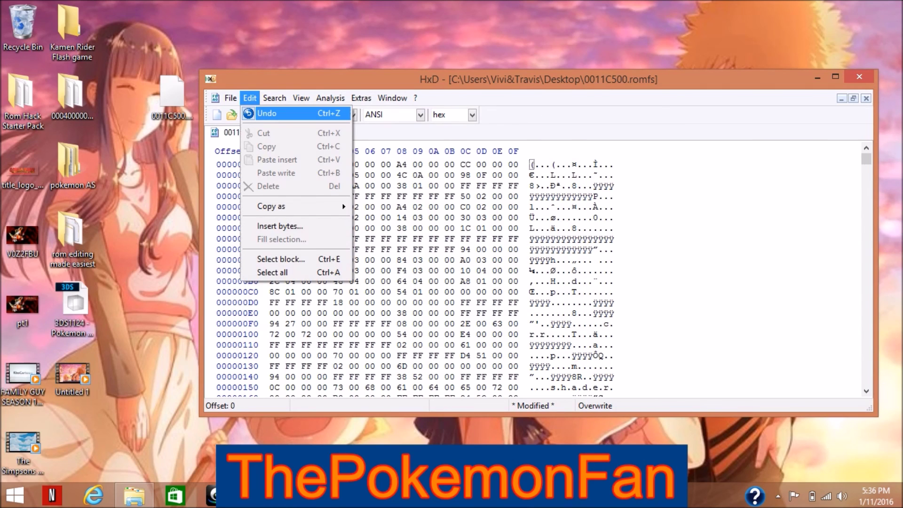
click(231, 98)
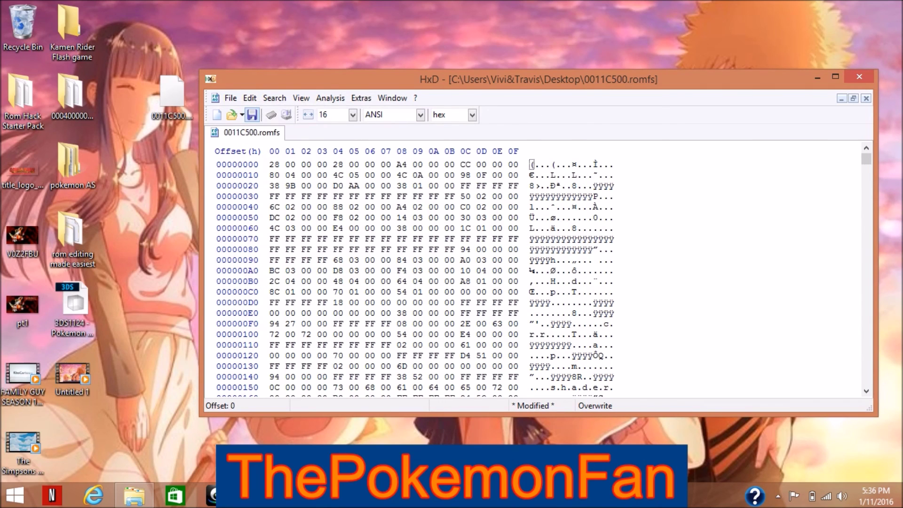
click(253, 114)
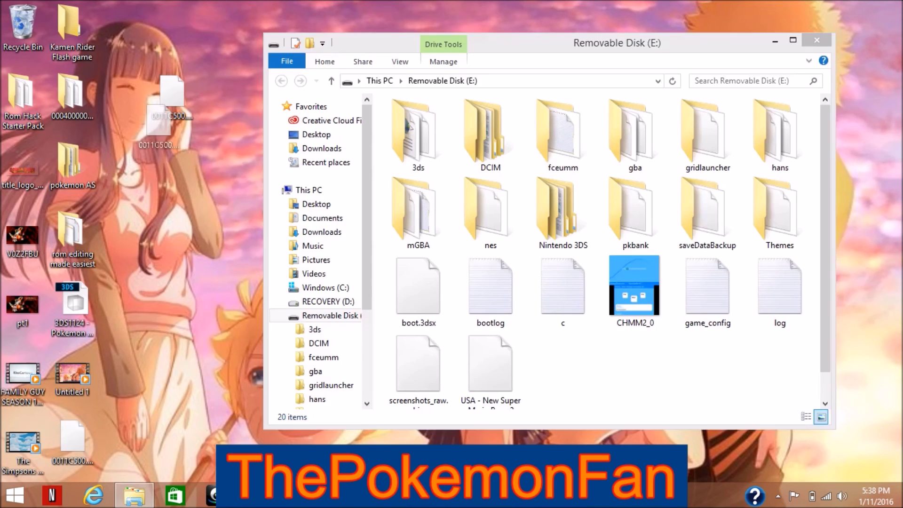
- In File Explorer, copy the desktop's edited 0011C500.romfs into the hans folder on Removable Disk (E:), replacing the existing file
drag(159, 132, 490, 212)
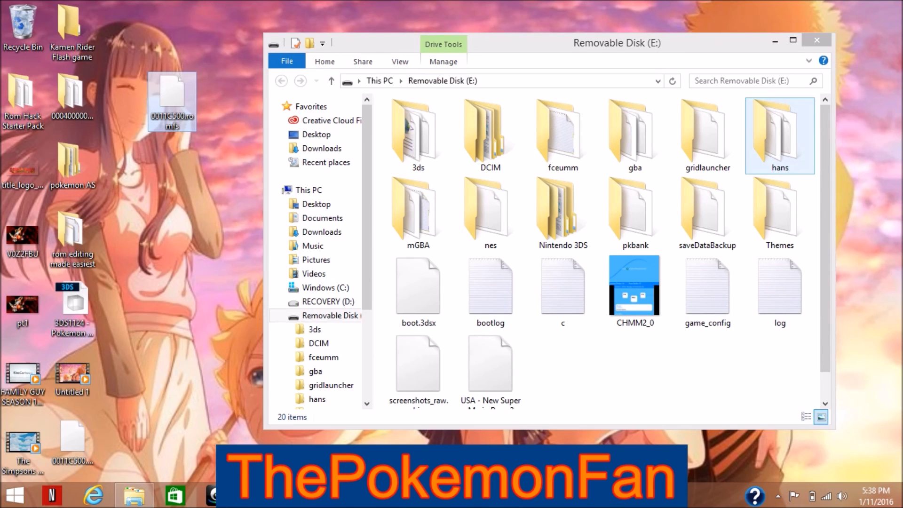
double_click(779, 136)
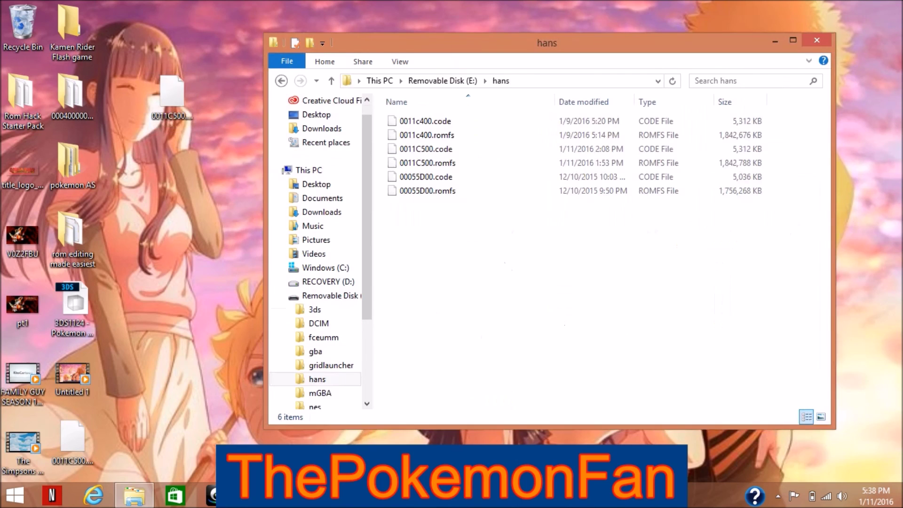
click(425, 121)
click(425, 148)
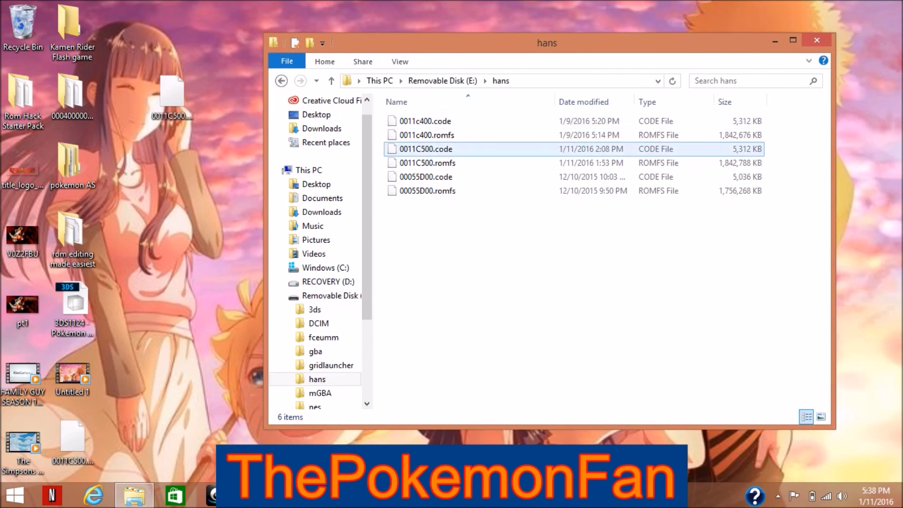
click(172, 96)
drag(171, 97, 447, 282)
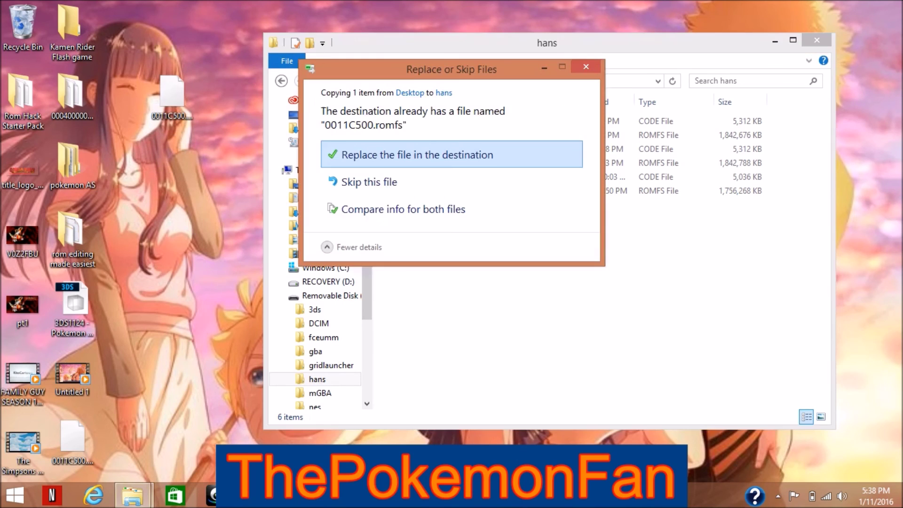
click(416, 154)
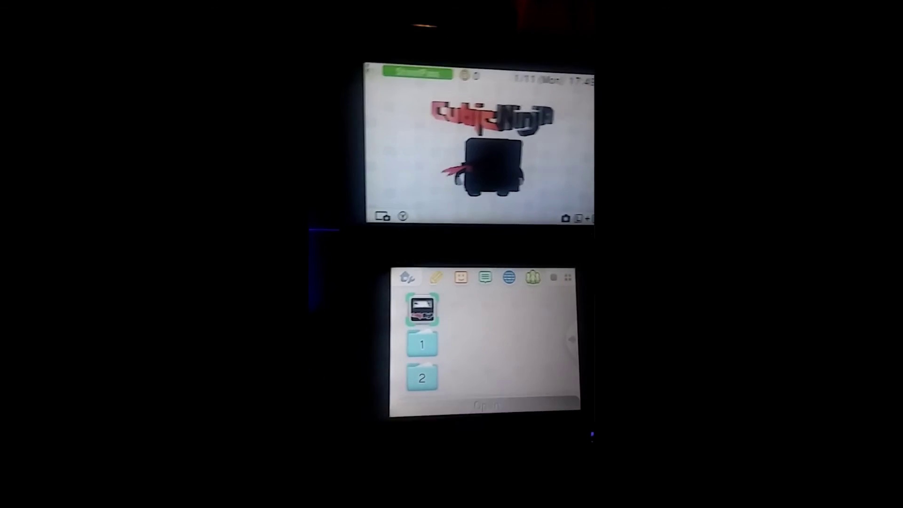
key(Return)
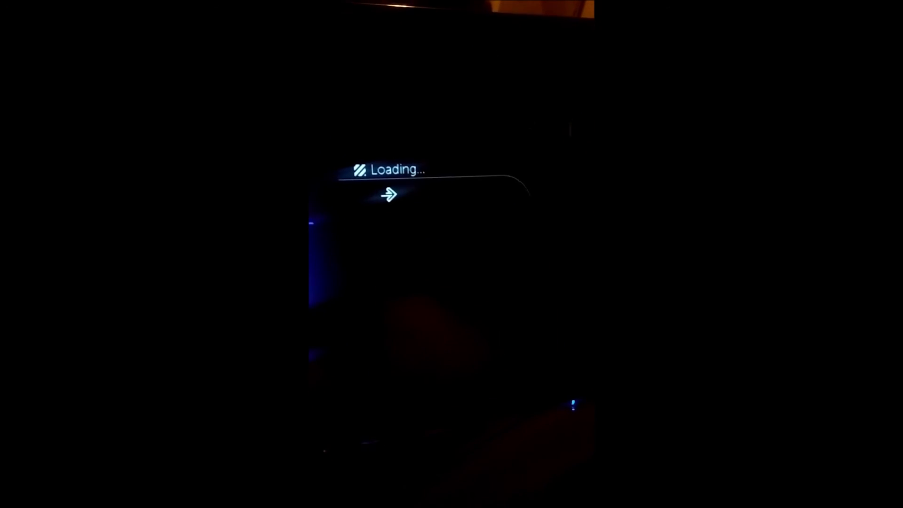
key(a)
key(Down)
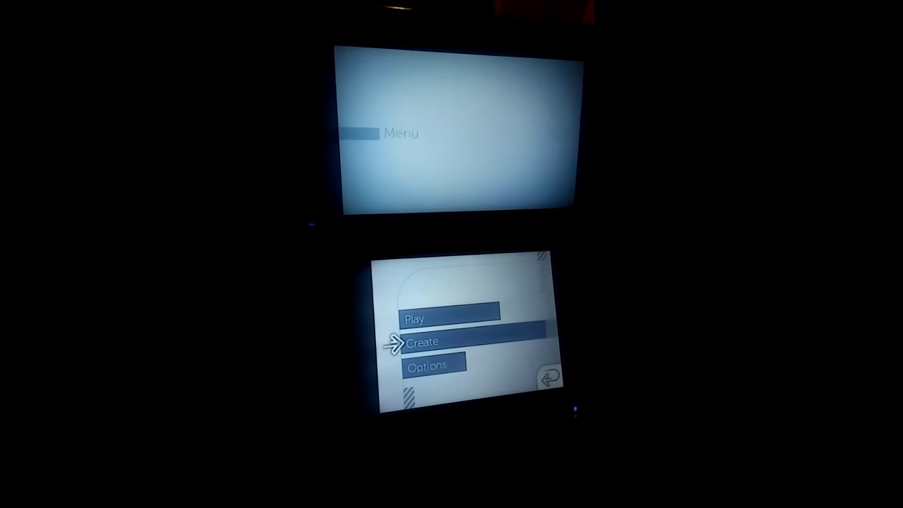